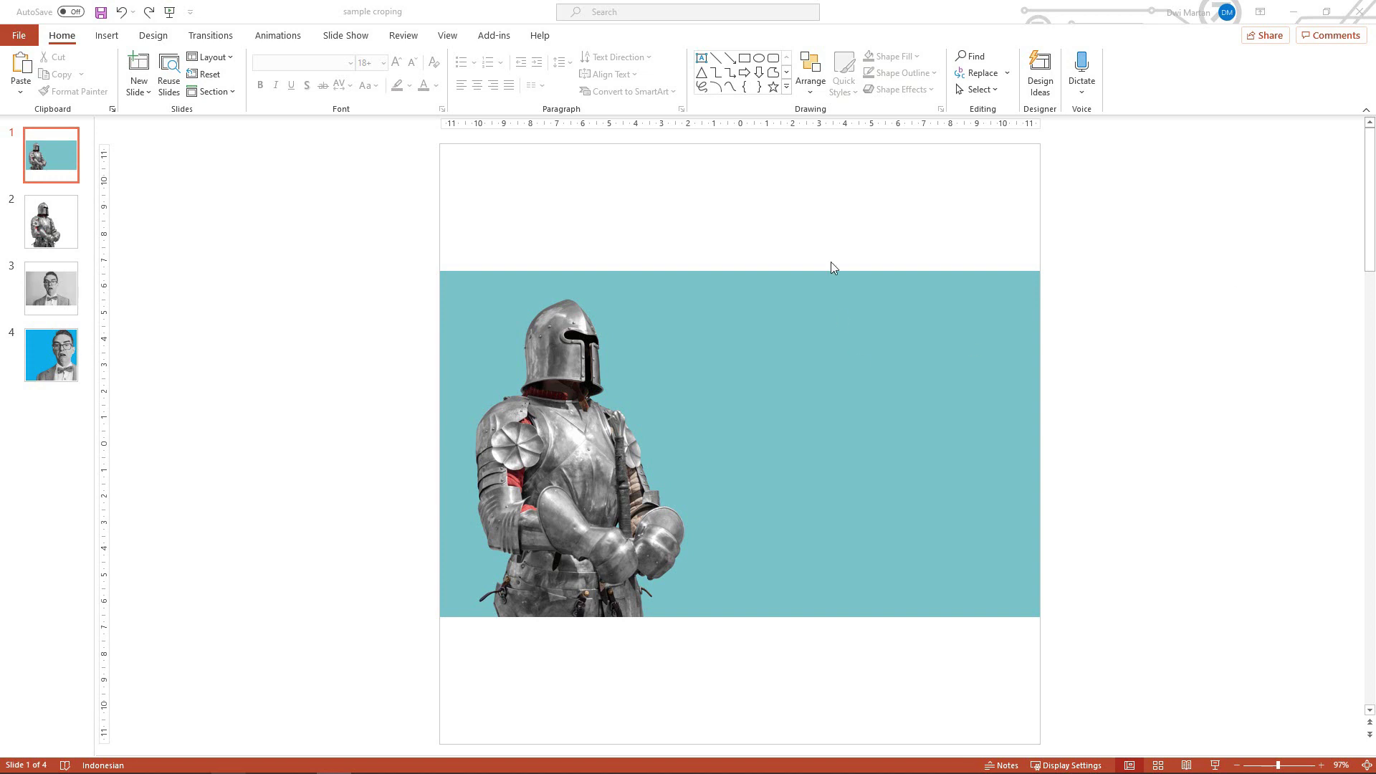
- Glance at slide 3, then return to the knight slide
left_click(40, 291)
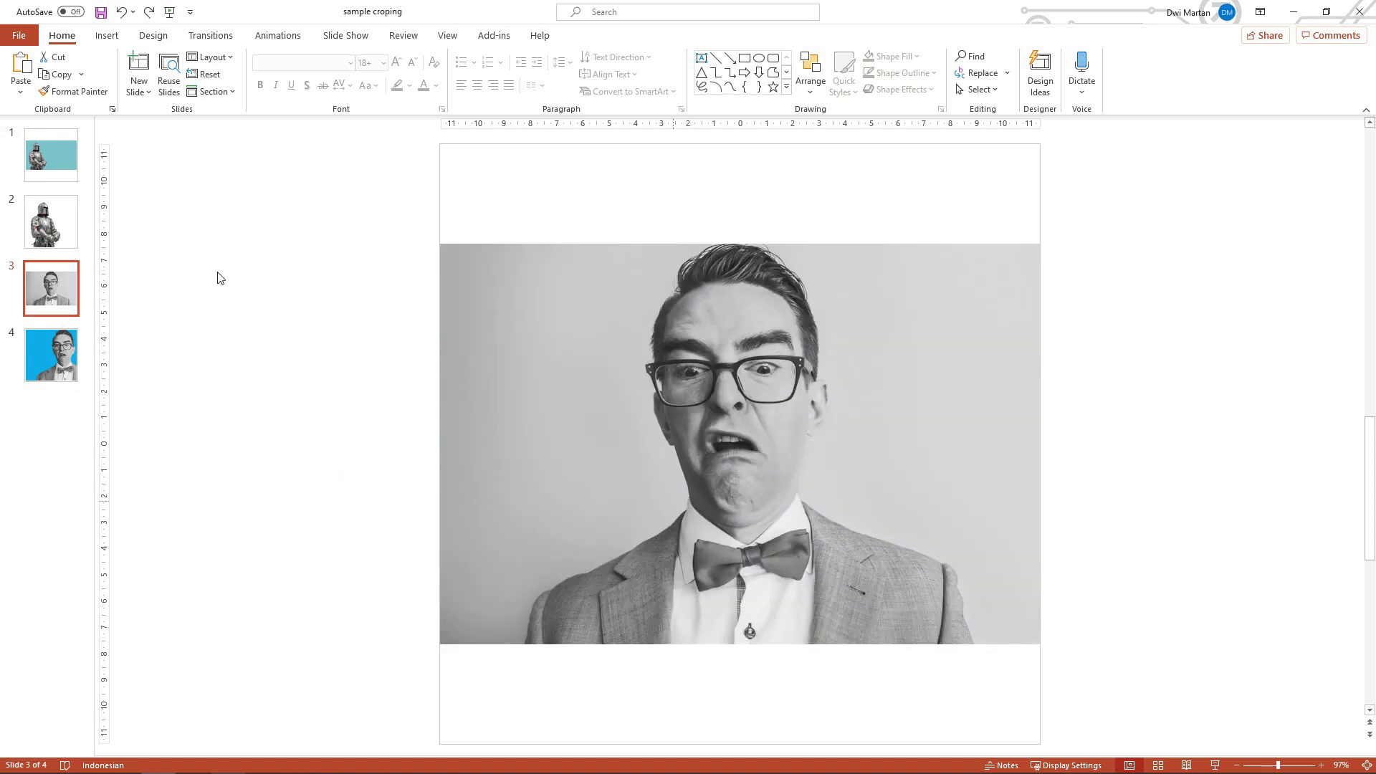
left_click(54, 179)
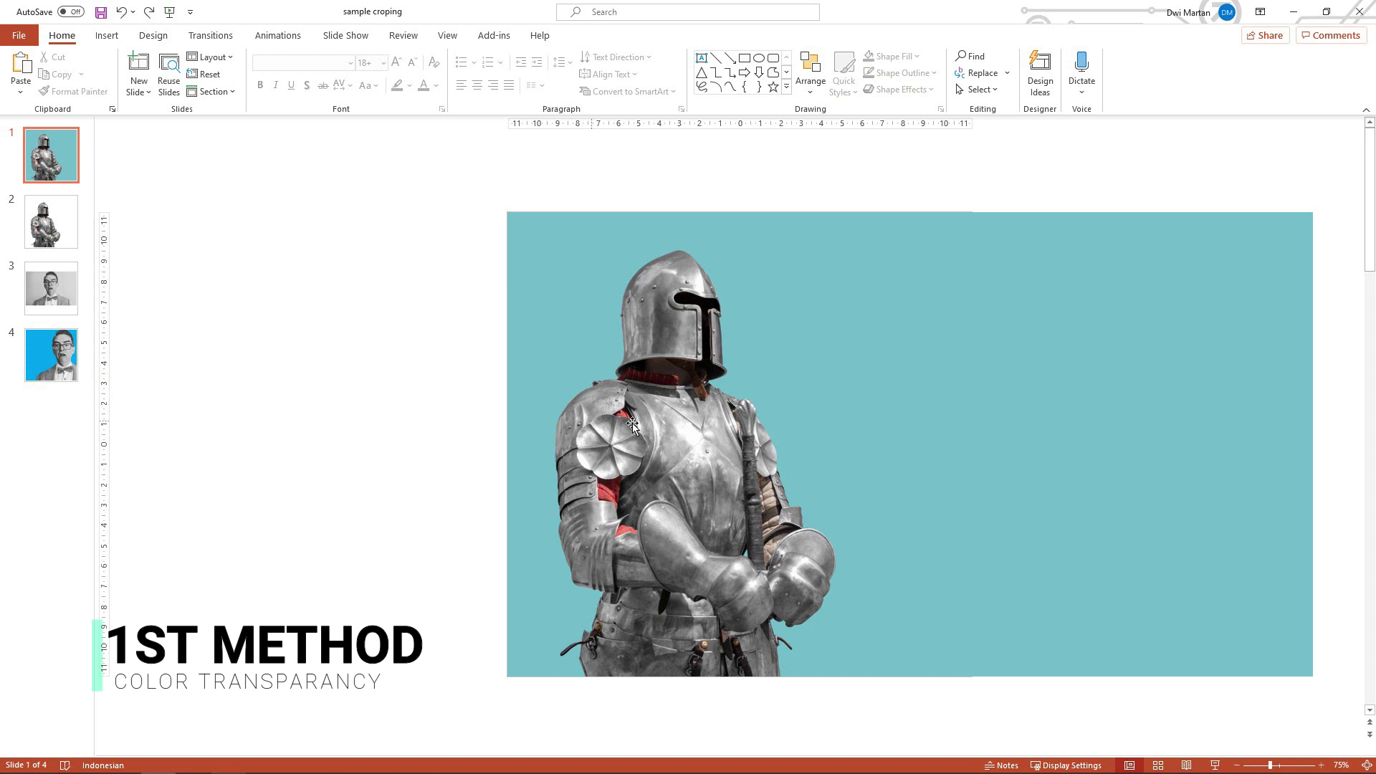
left_click(778, 450)
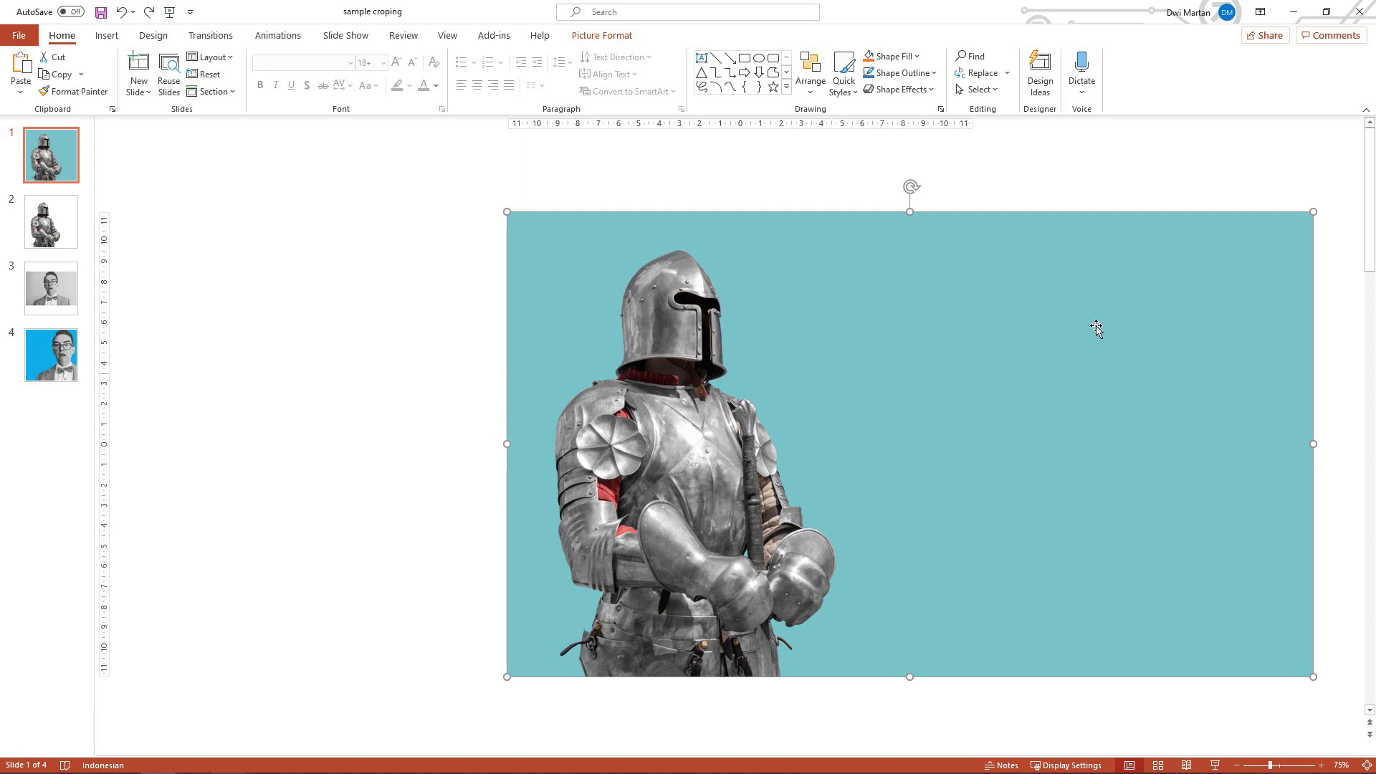
key("Escape")
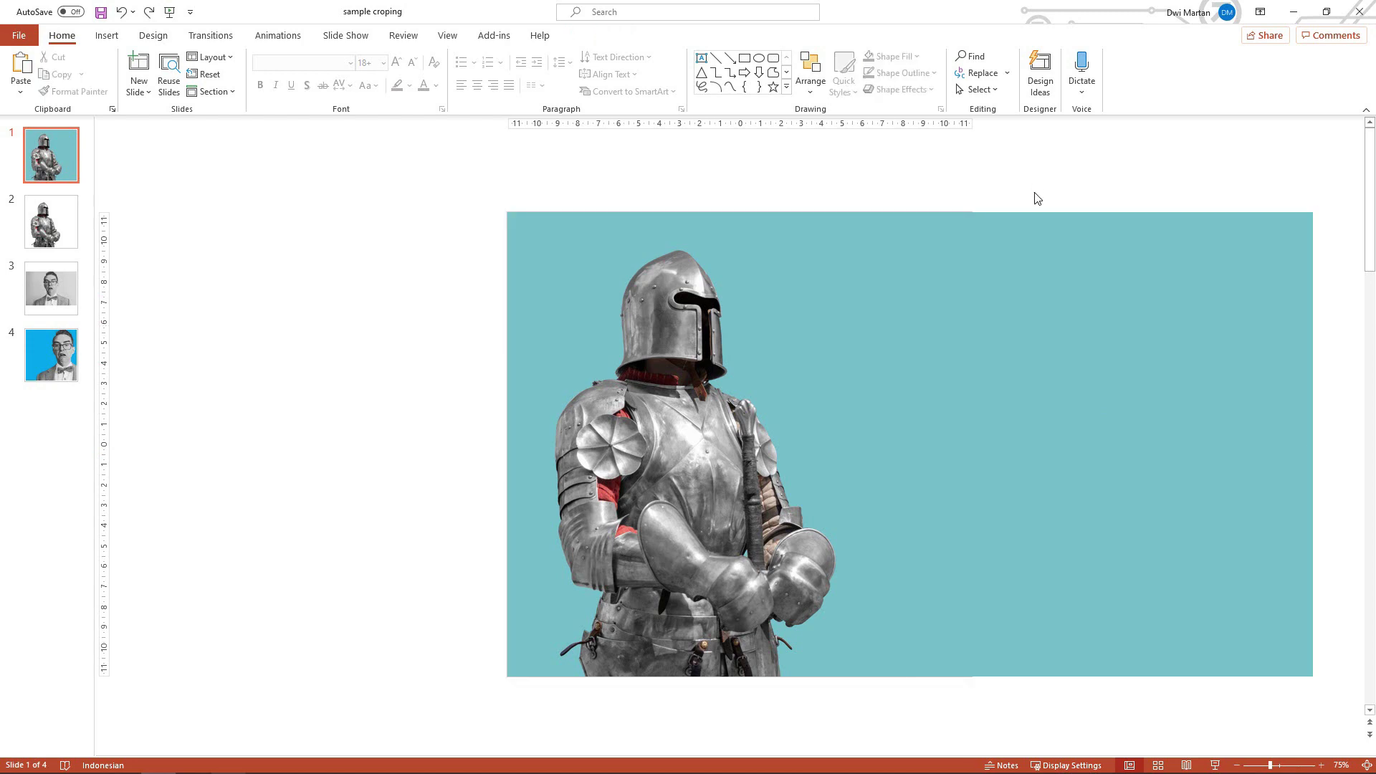
- Make the knight photo's teal background transparent with Set Transparent Color
left_click(992, 294)
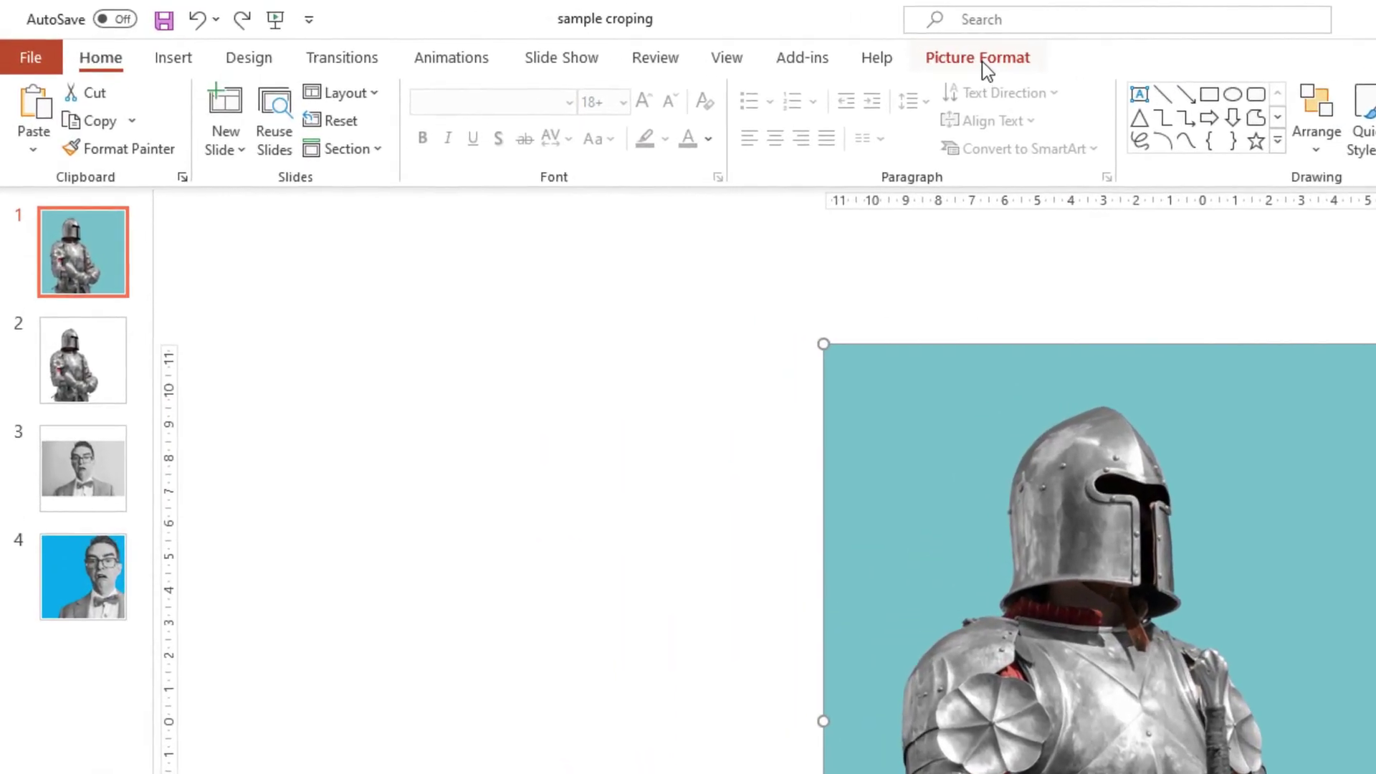
left_click(746, 46)
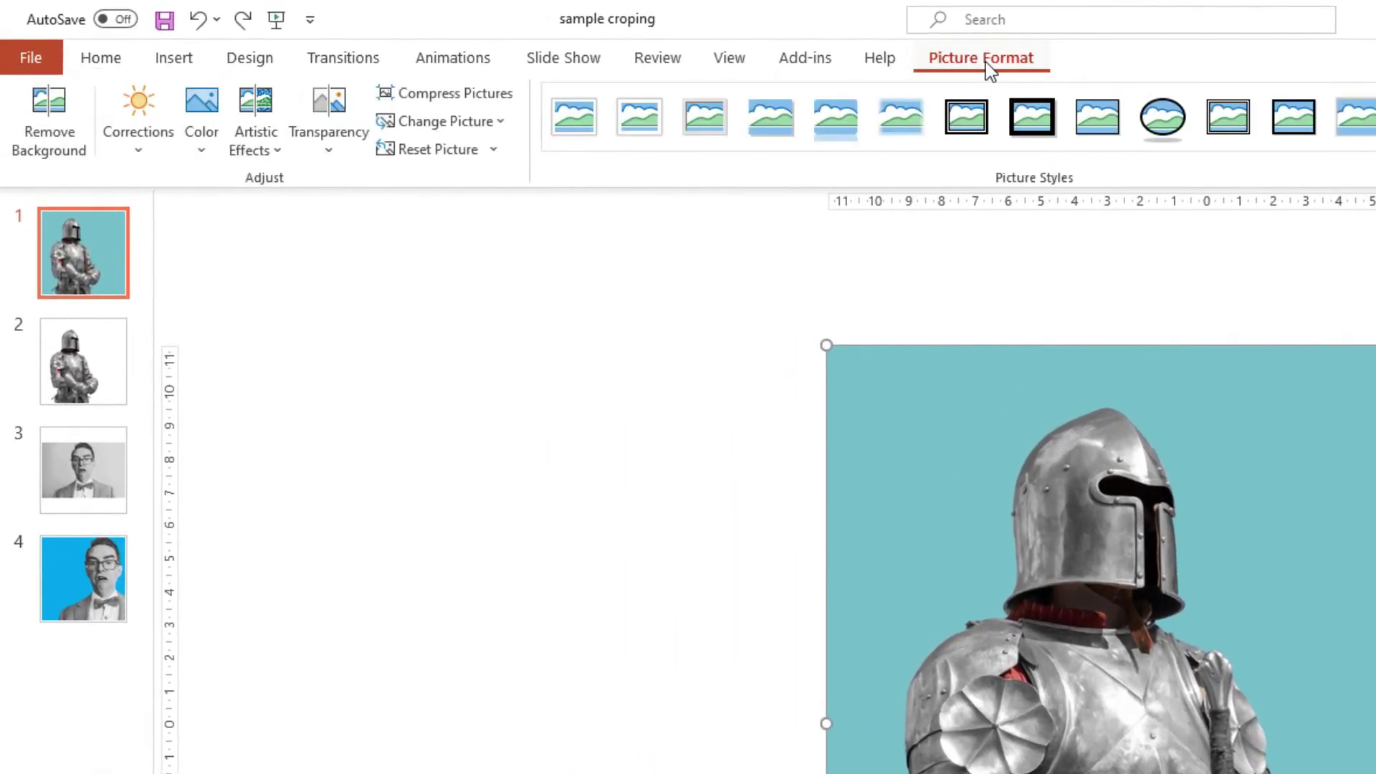
left_click(208, 158)
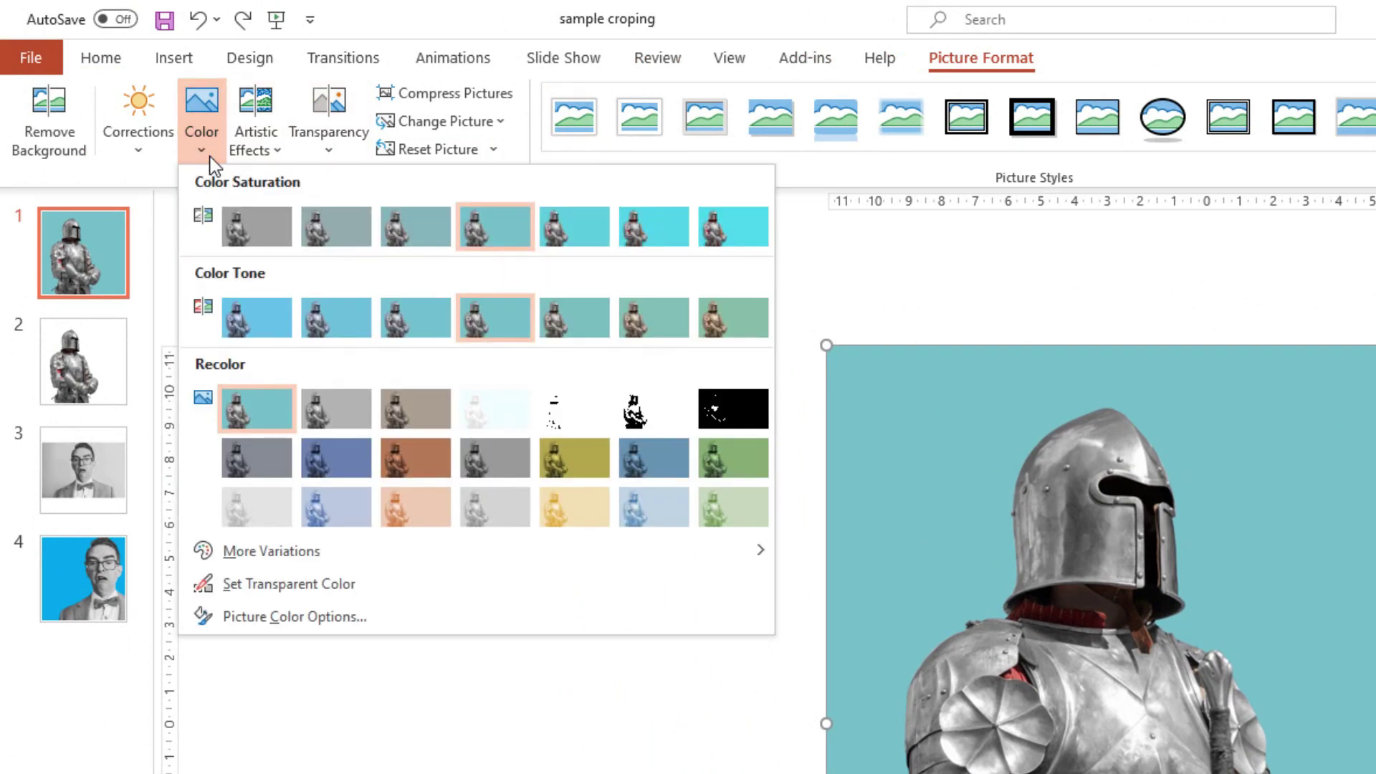
left_click(273, 582)
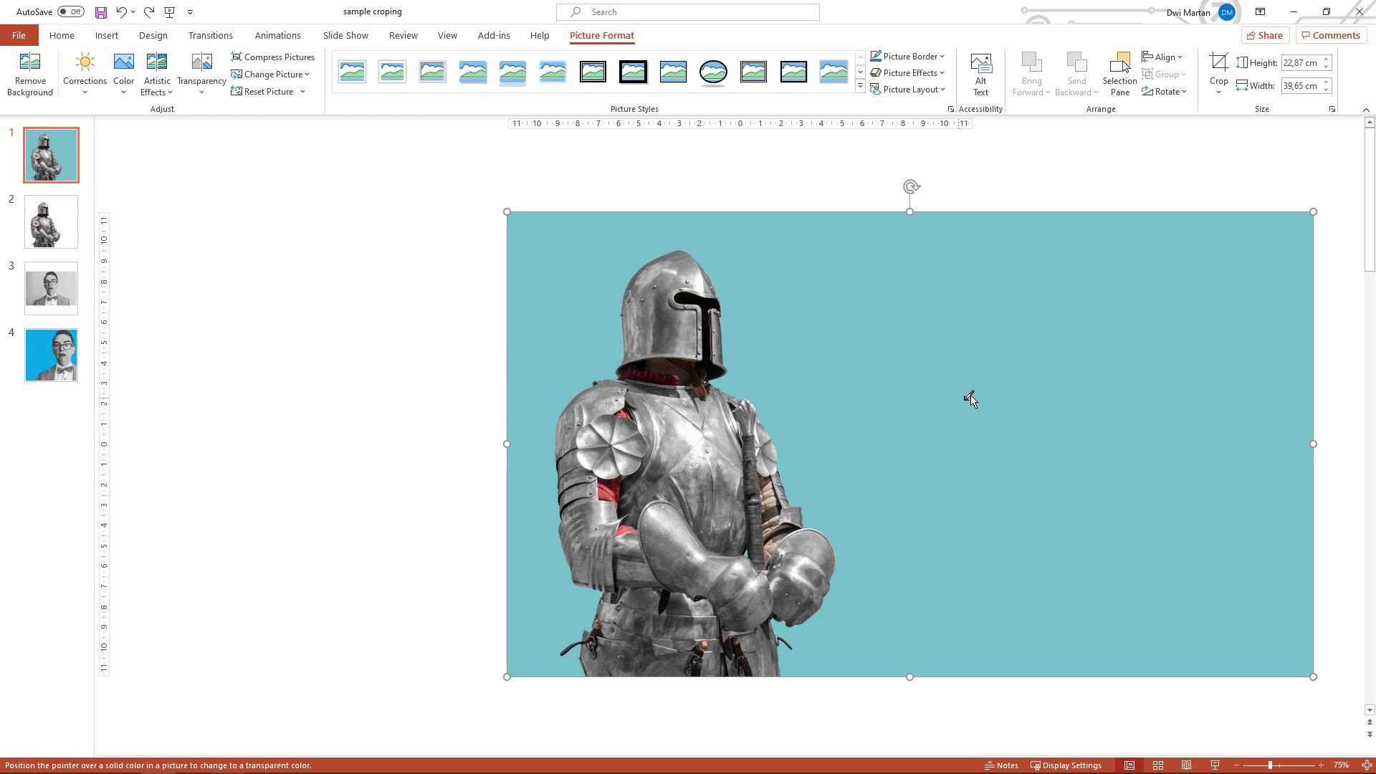
left_click(1012, 443)
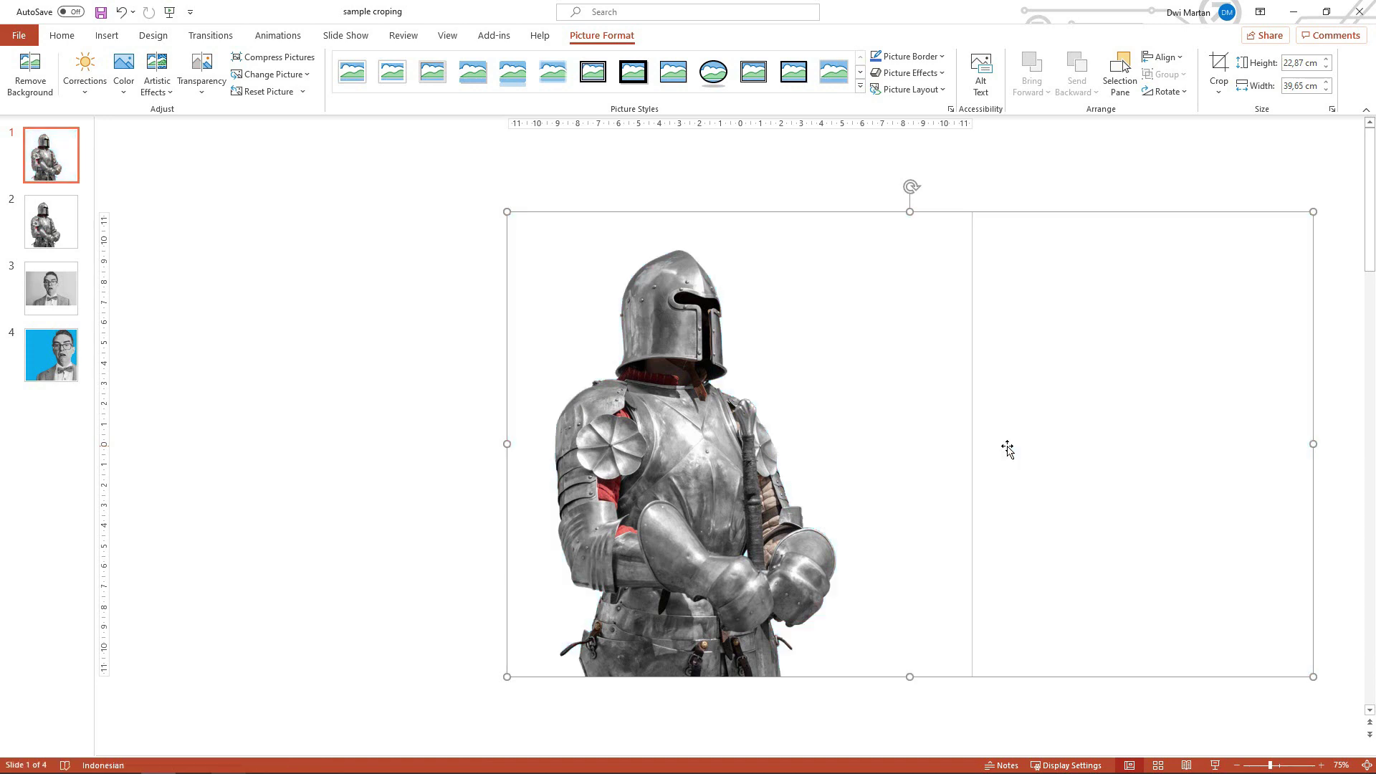
left_click(345, 359)
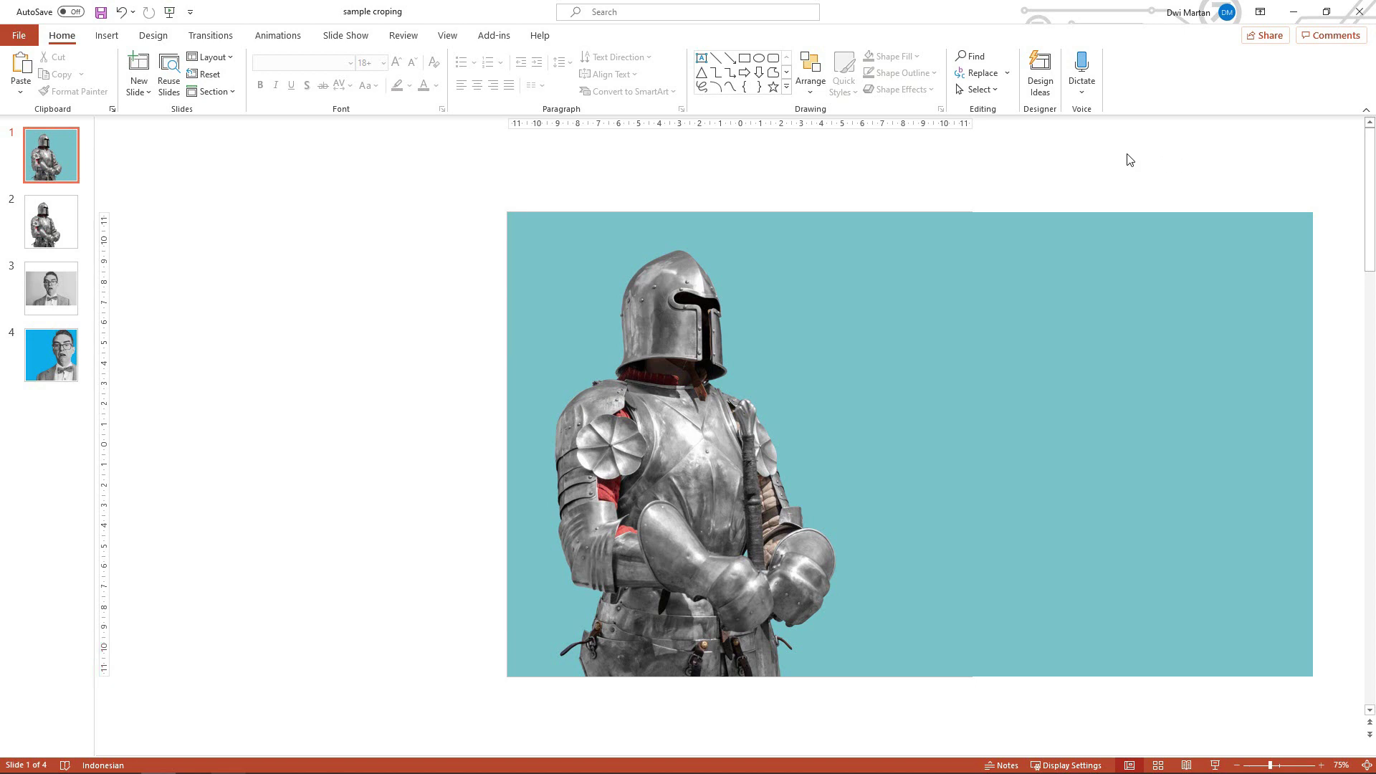
- Remove the knight photo's background, marking his left arm and lower legs to keep
left_click(858, 250)
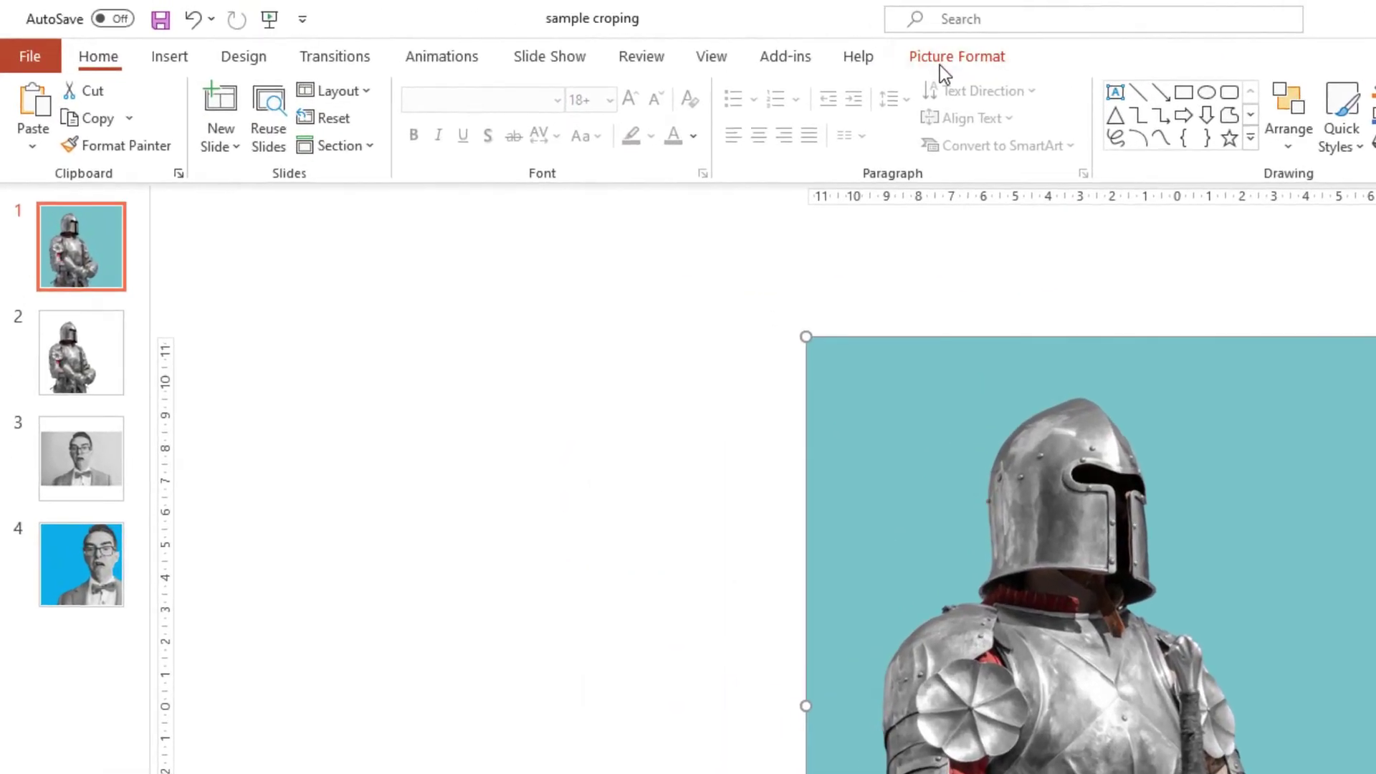
left_click(940, 64)
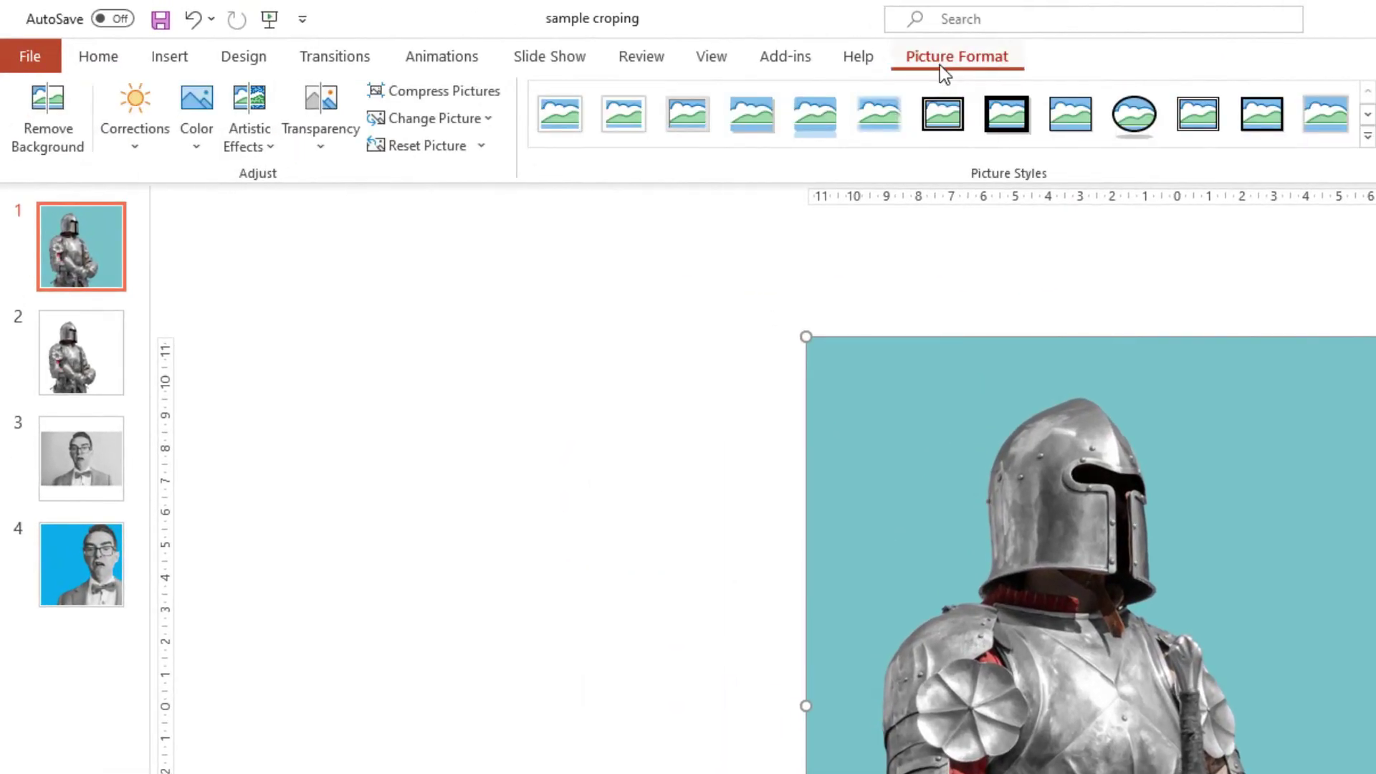
left_click(53, 140)
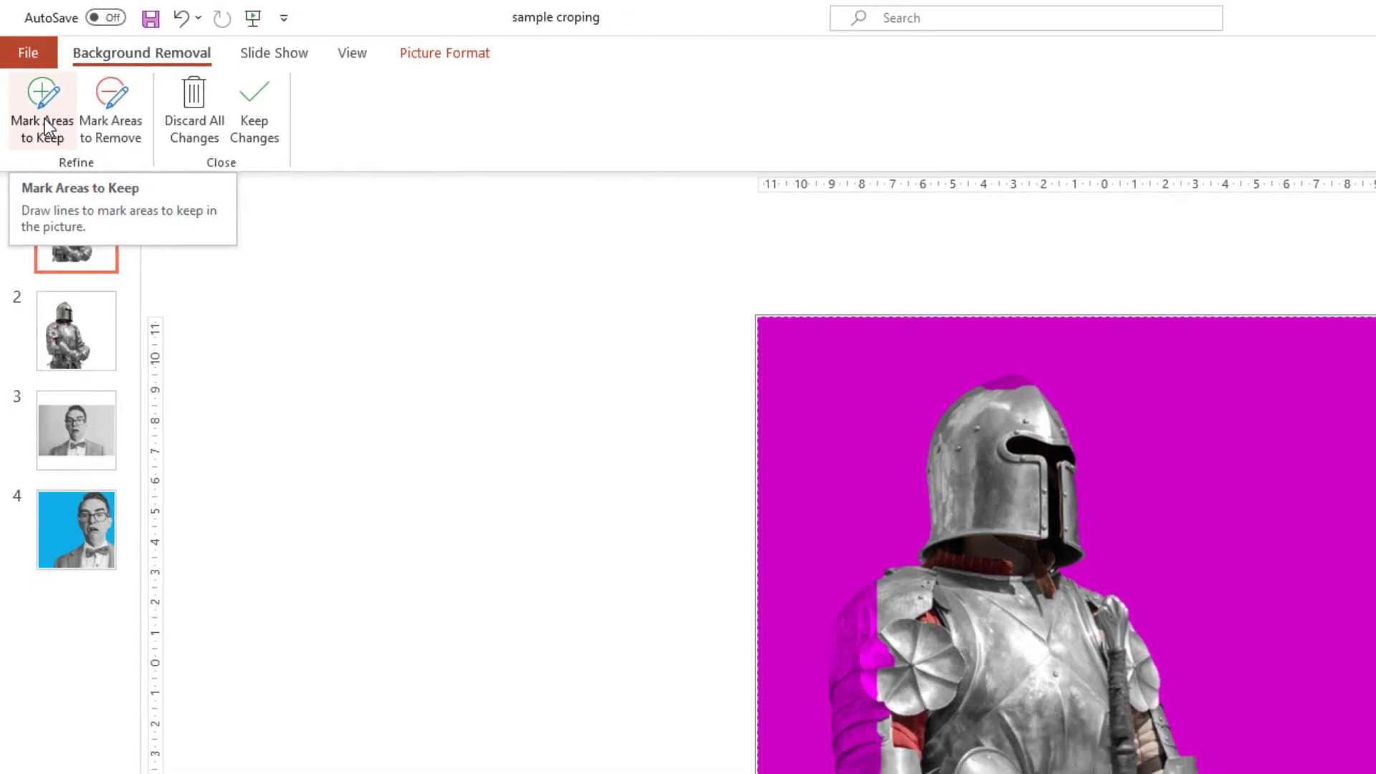
left_click(47, 127)
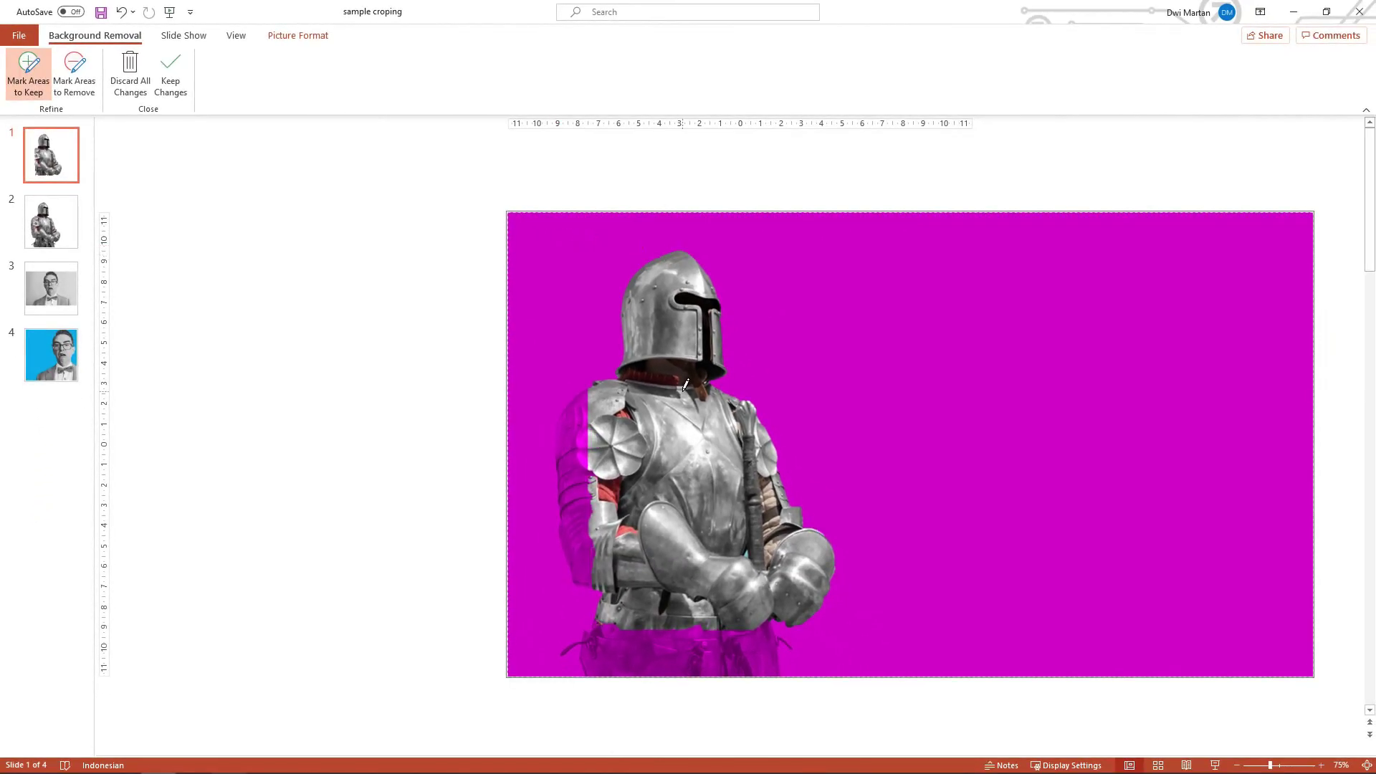
mouse_move(582, 403)
left_mouse_down()
mouse_move(572, 488)
mouse_move(587, 570)
left_mouse_up()
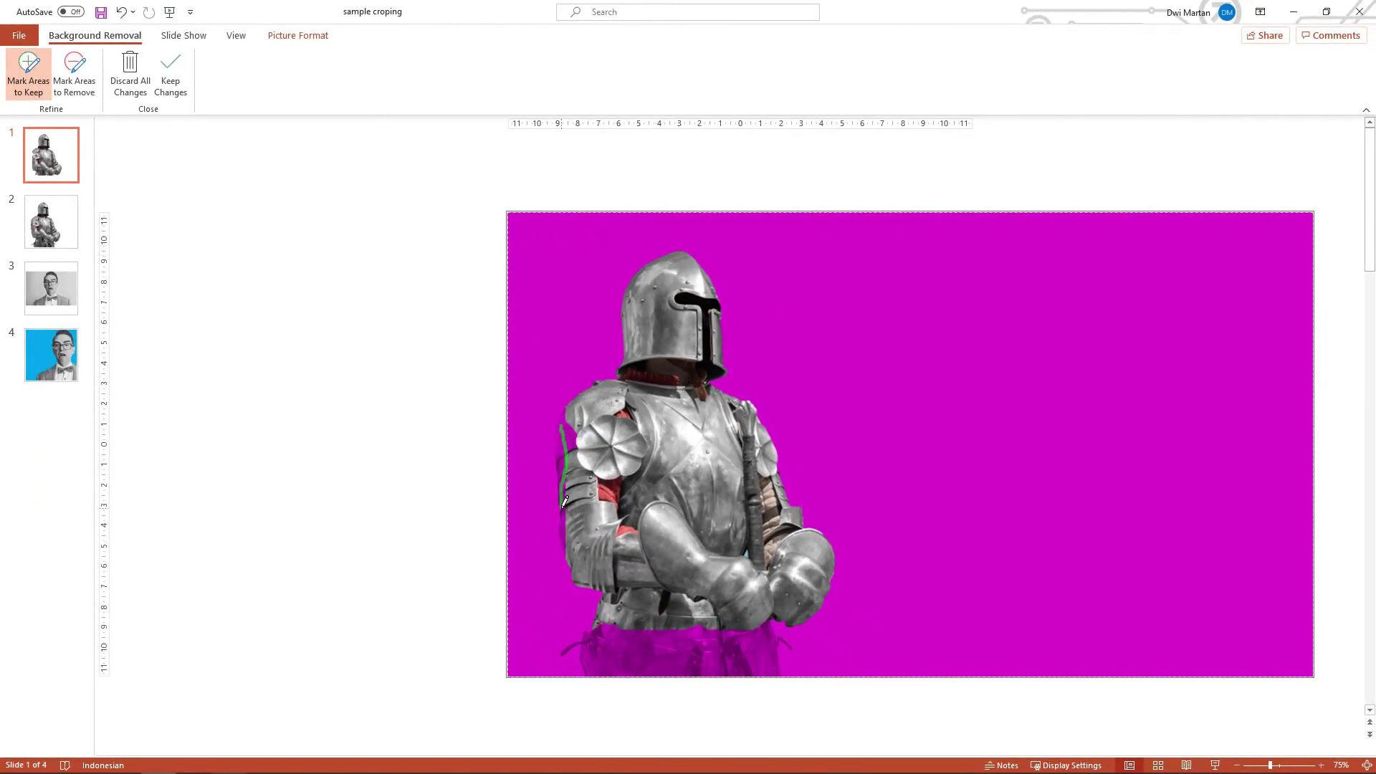
left_click_drag(606, 664, 674, 651)
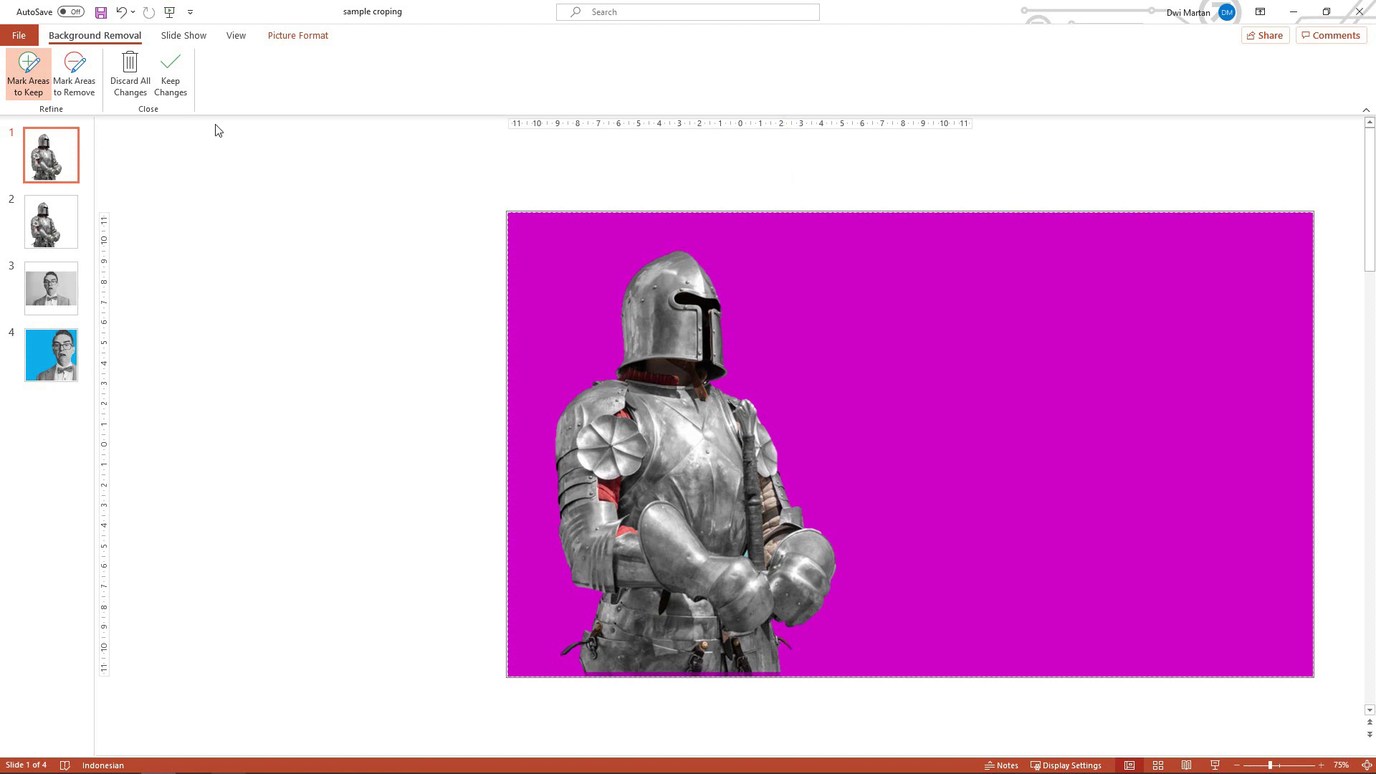
left_click(178, 86)
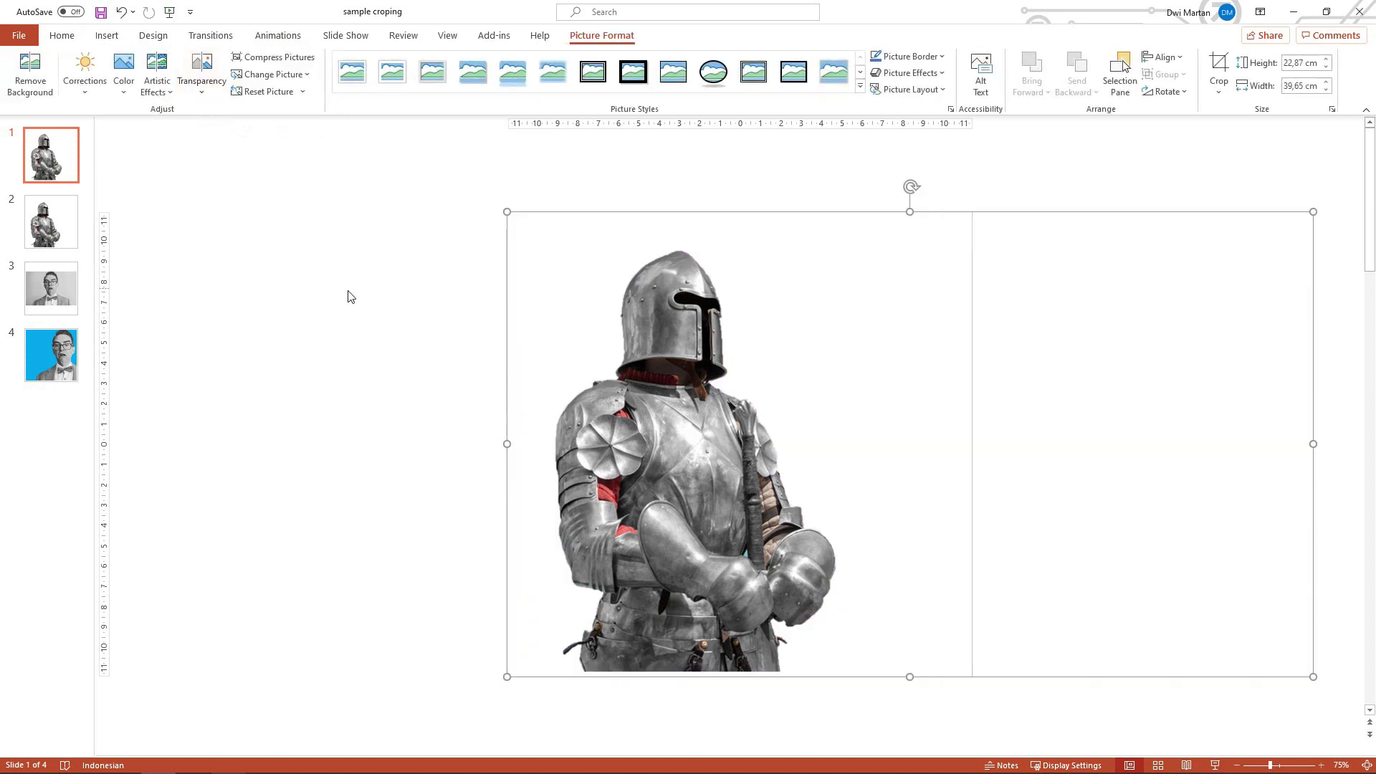
- Move the knight cut-out up and right, then undo the move
left_click(393, 206)
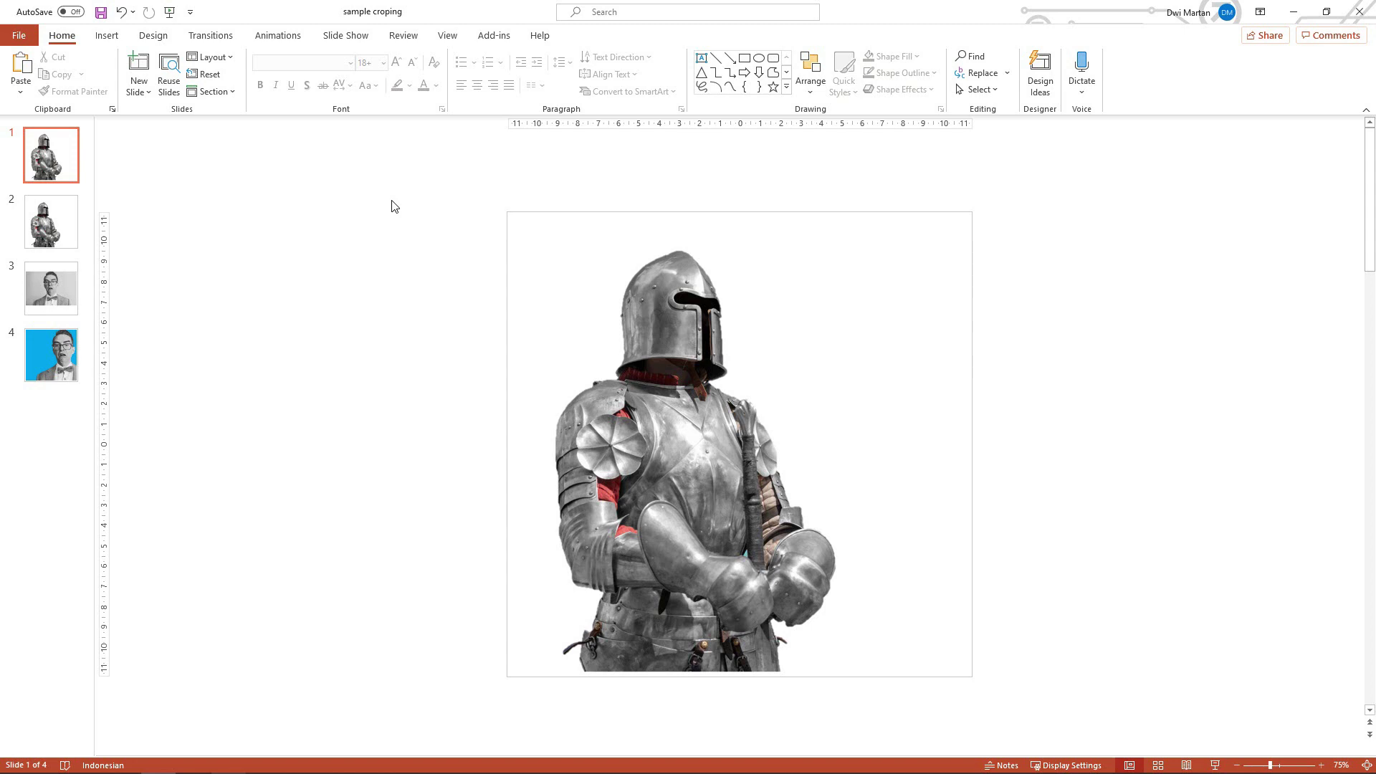
left_click_drag(764, 530, 803, 493)
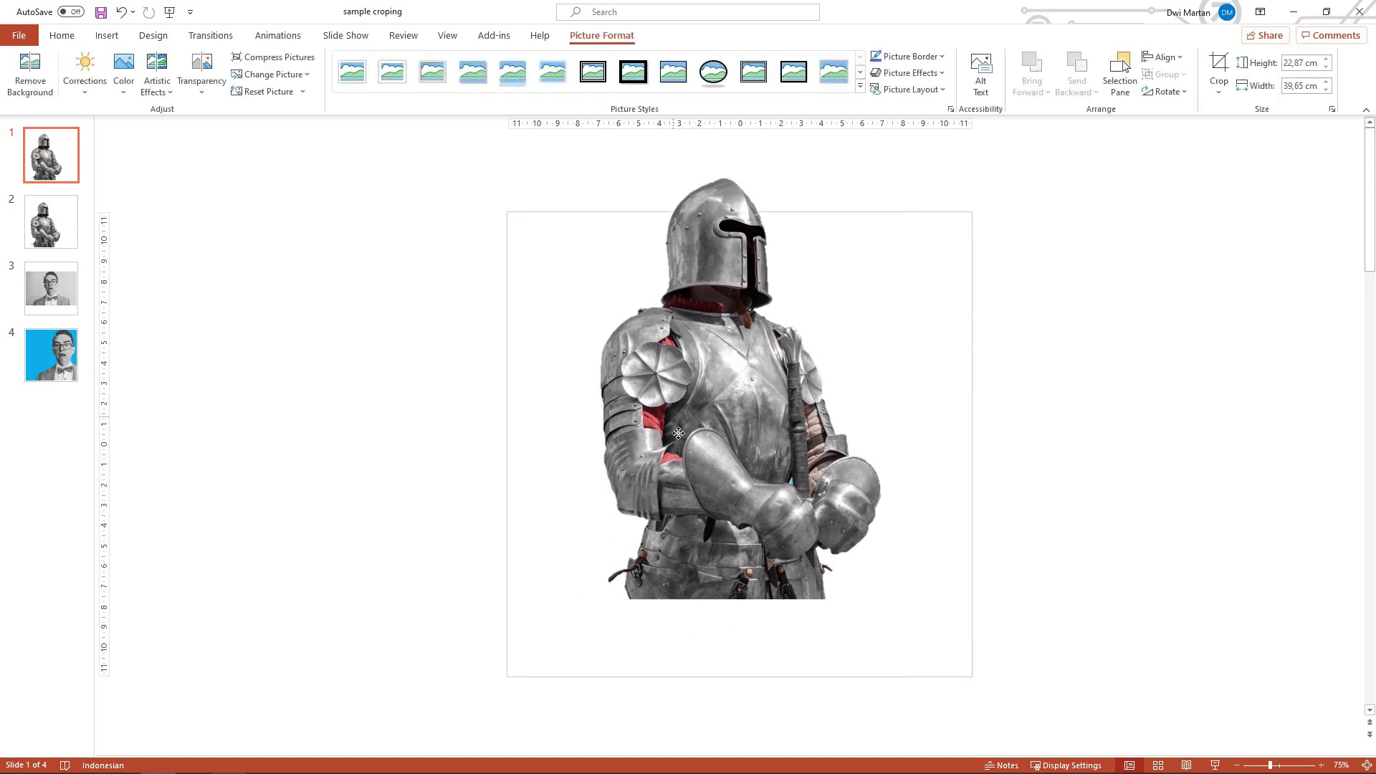
key("ctrl+z")
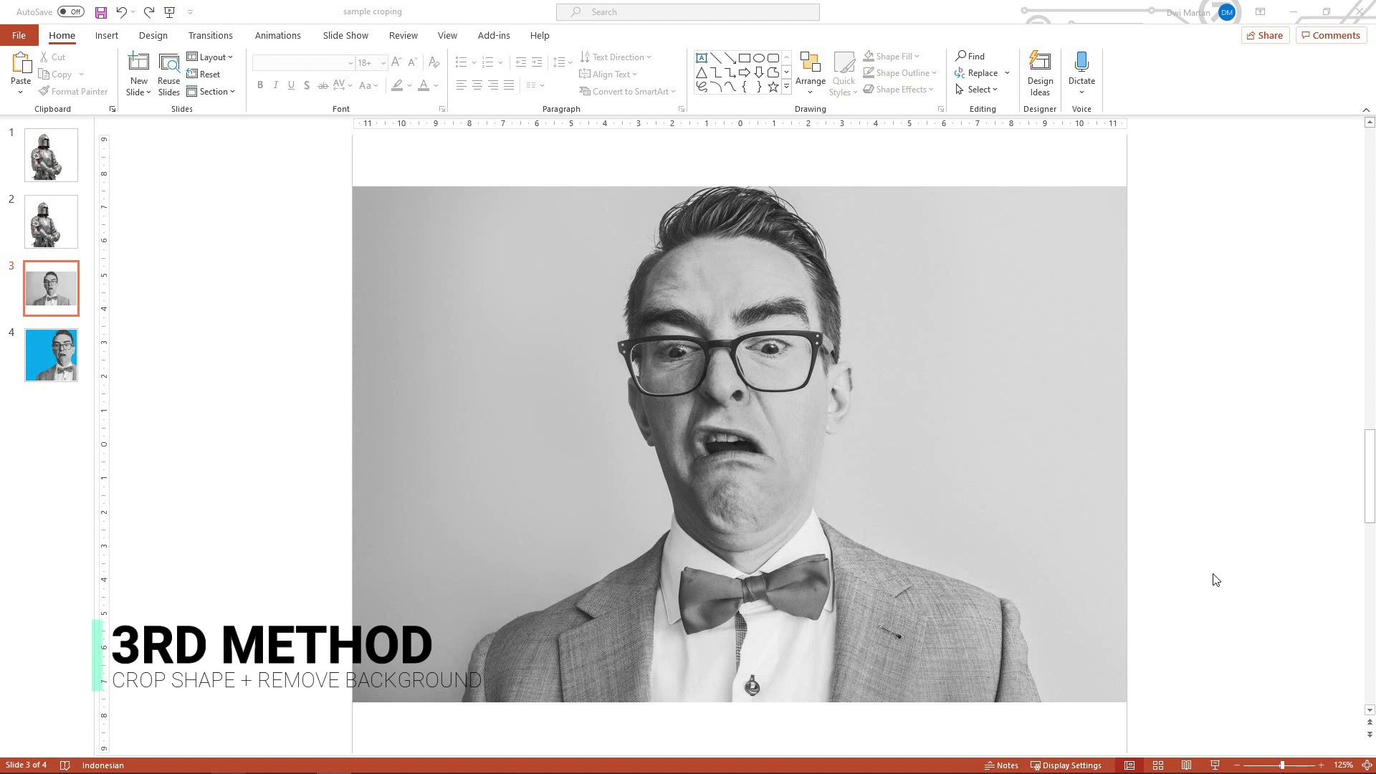
left_click(578, 423)
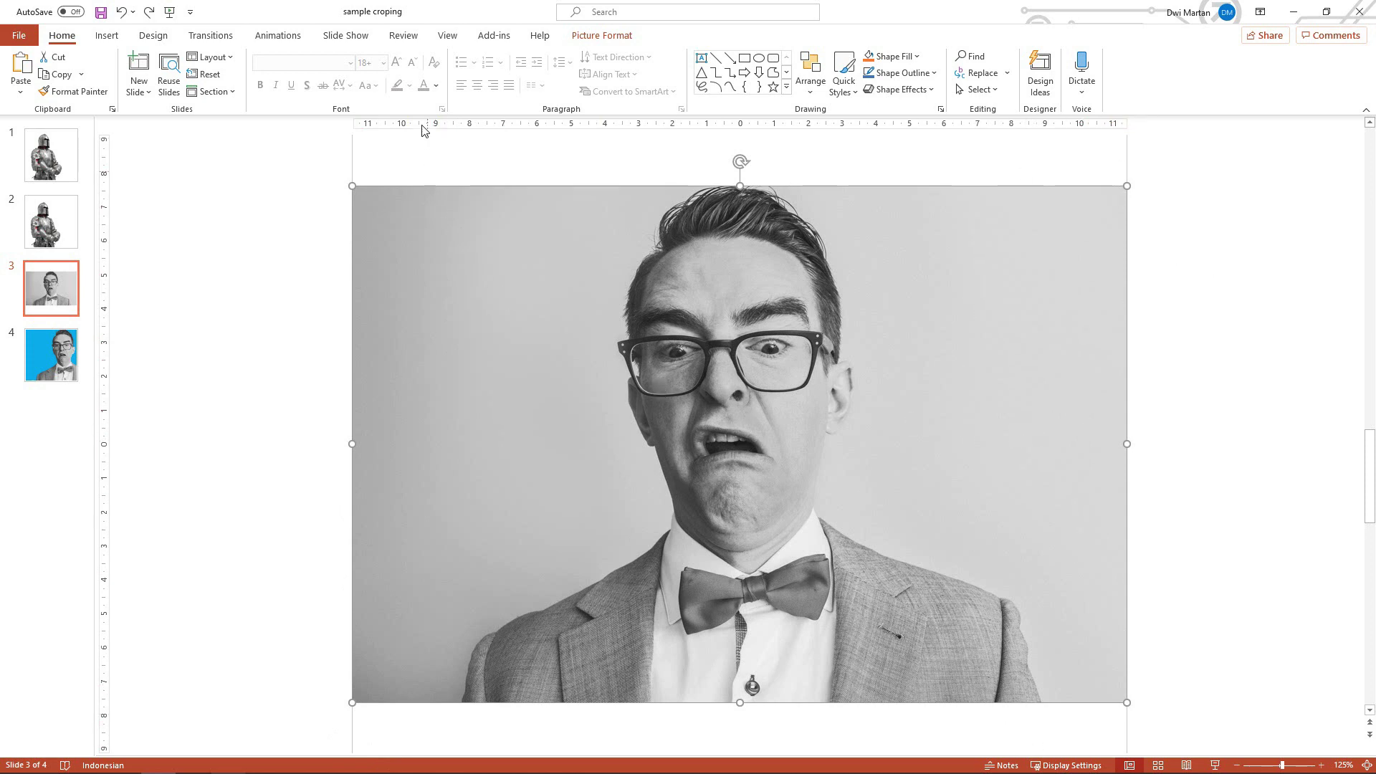
left_click(603, 35)
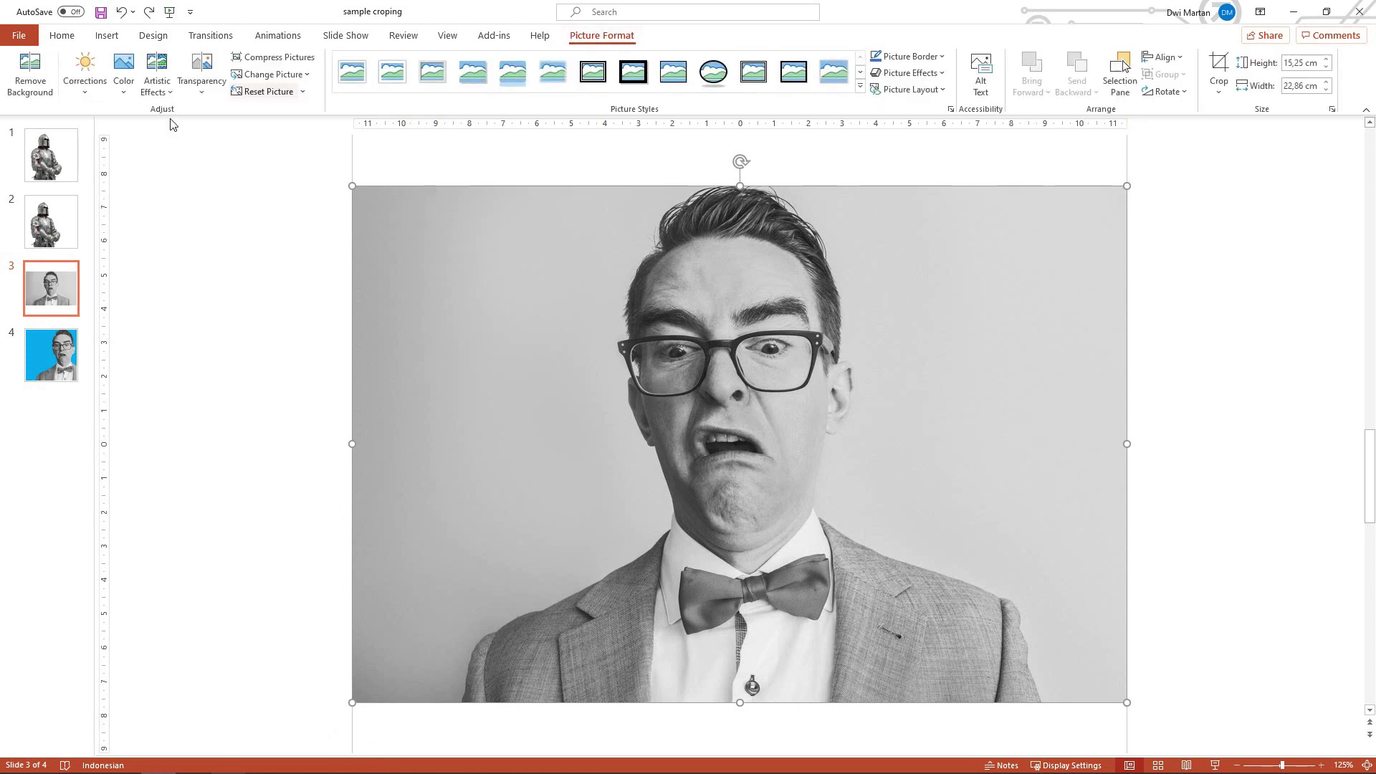
left_click(131, 85)
left_click(190, 380)
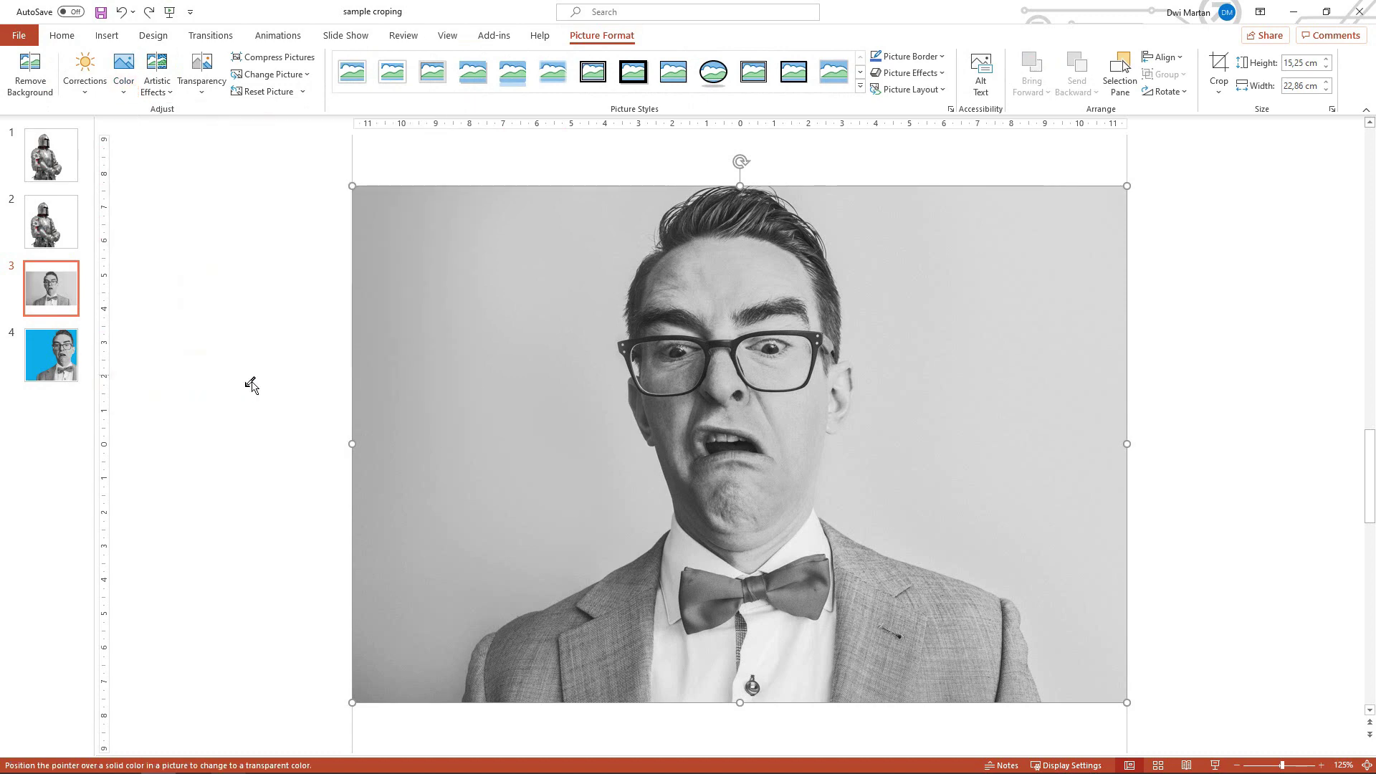
left_click(384, 419)
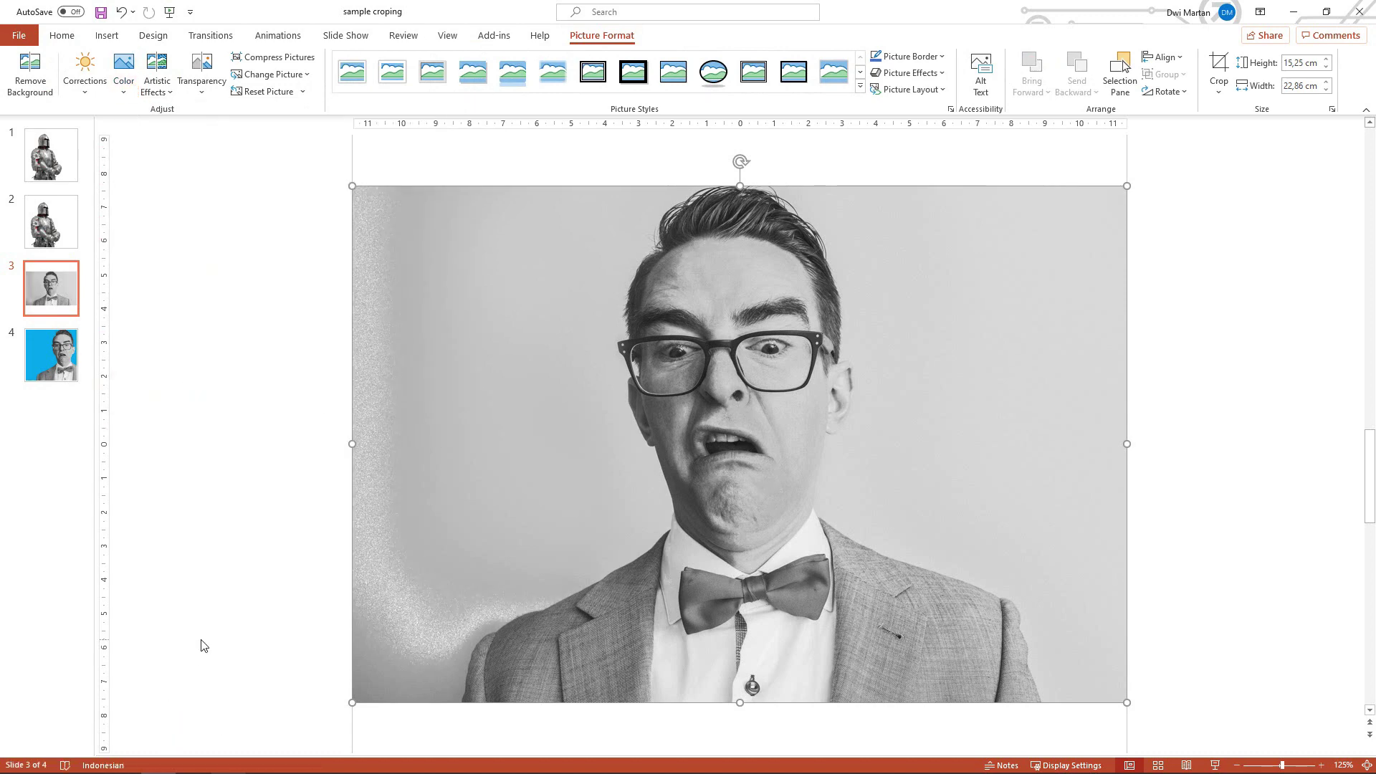
left_click_drag(369, 577, 369, 566)
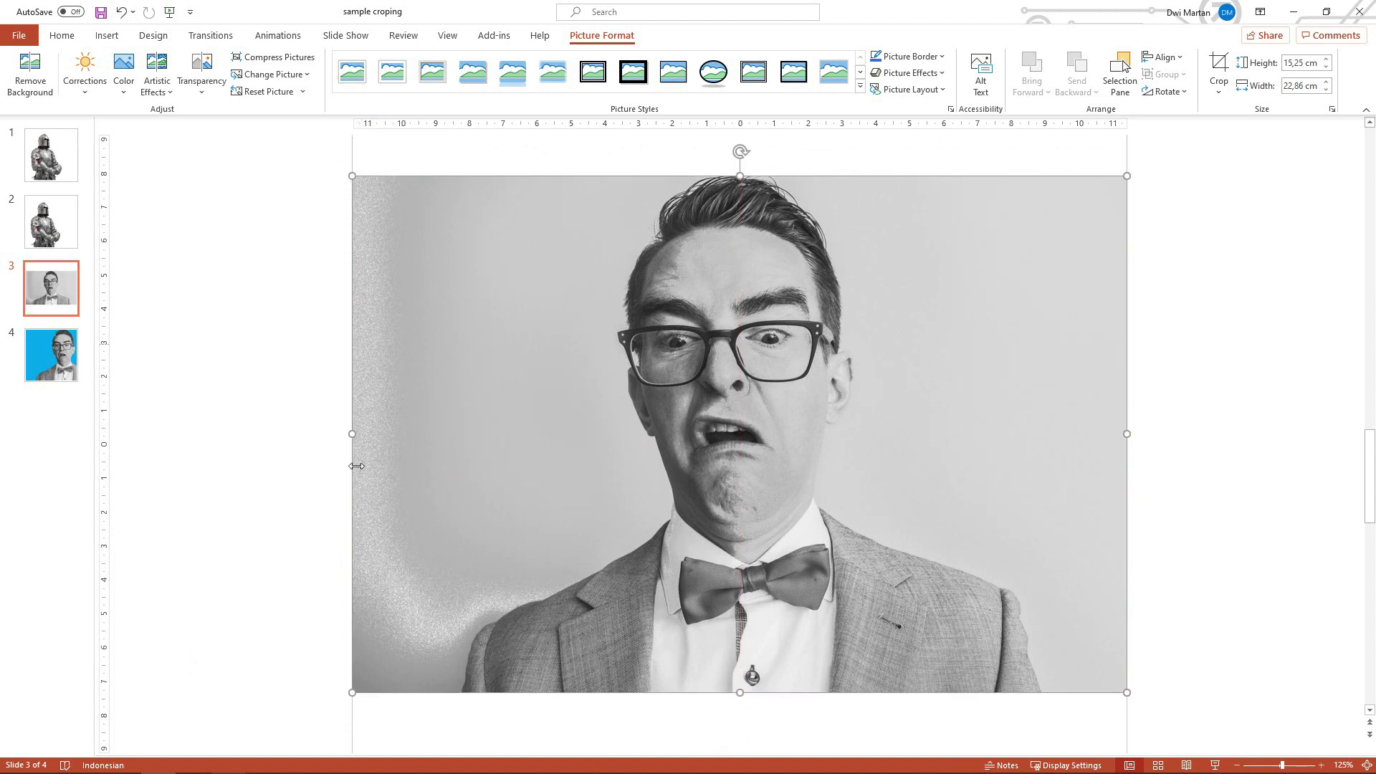
key("ctrl+z")
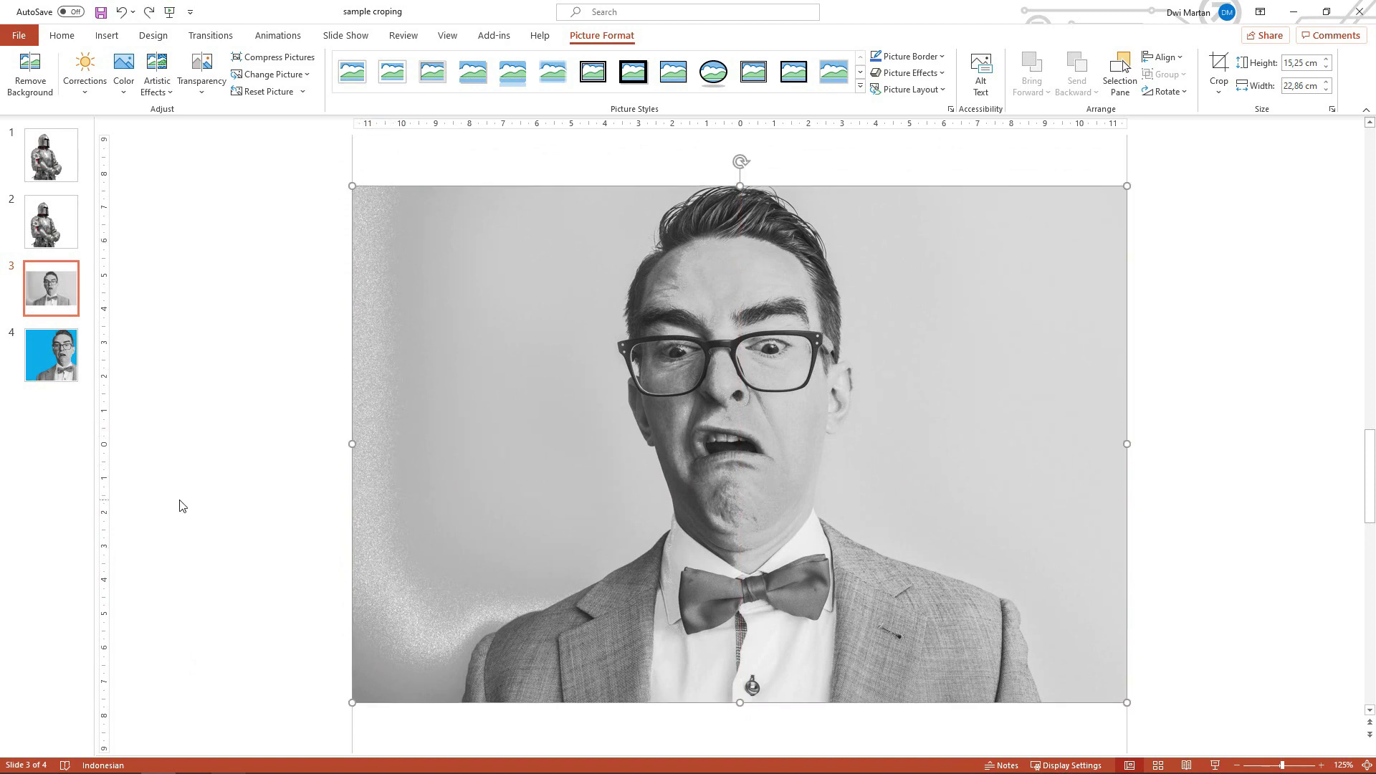
key("ctrl+z")
left_click(179, 506)
left_click(384, 405)
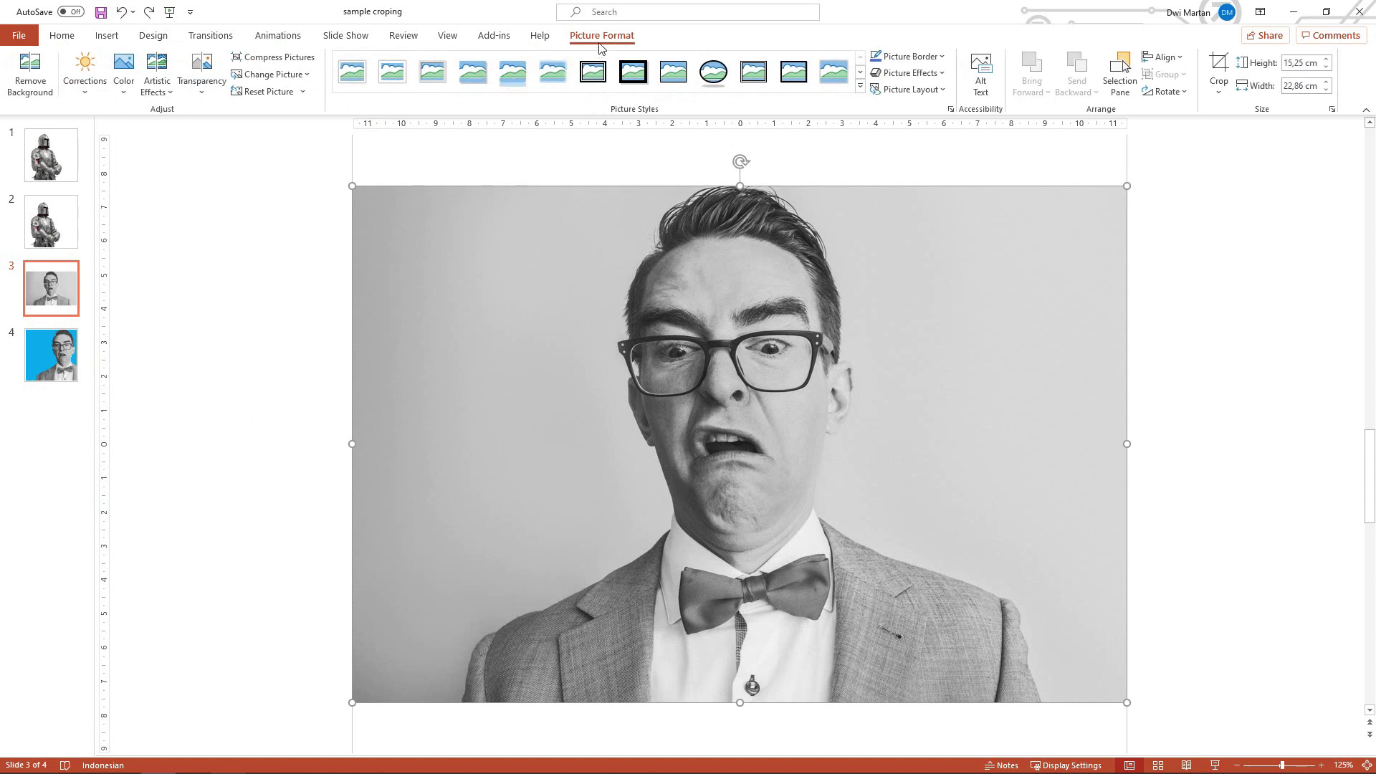
- Start background removal on the man's photo: remove the grey patch, keep hair, face and right cheek
left_click(32, 78)
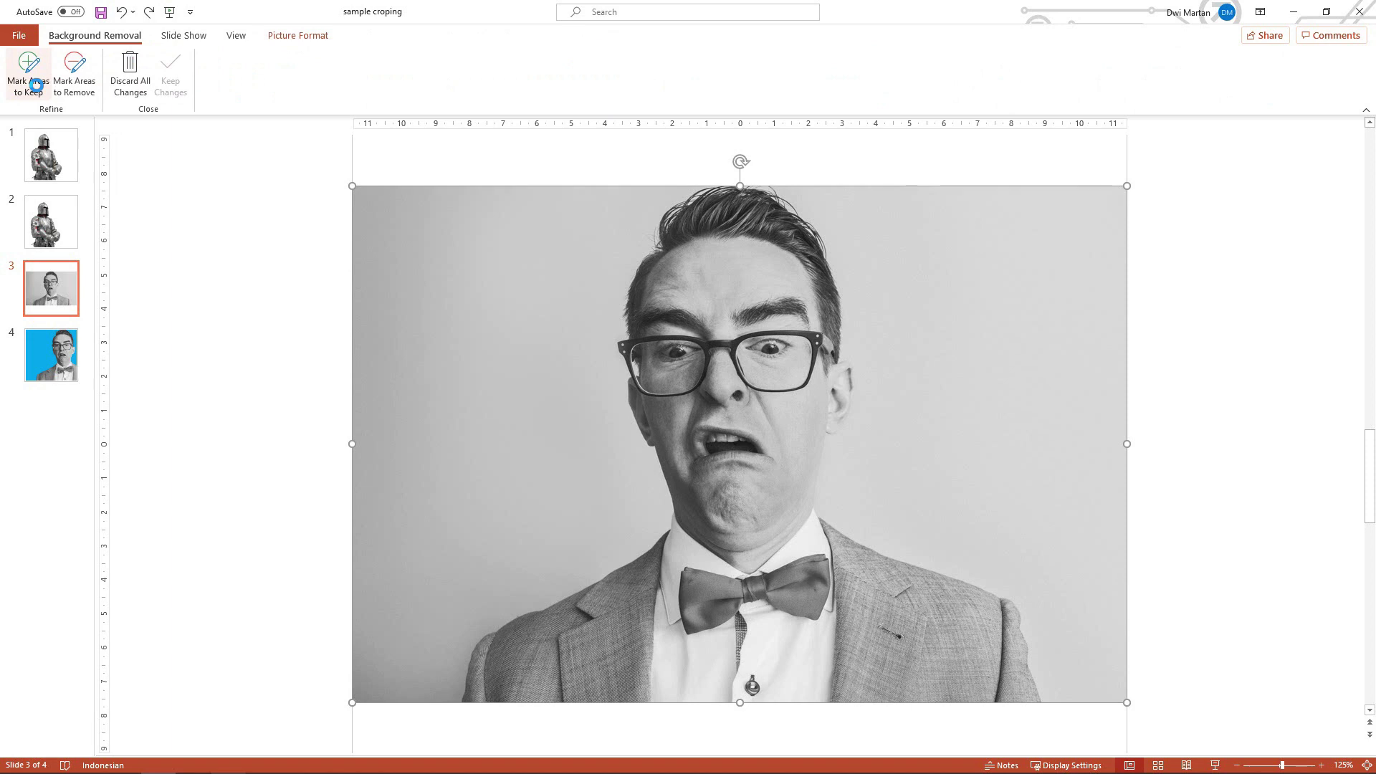
left_click(74, 72)
left_click_drag(510, 323, 553, 338)
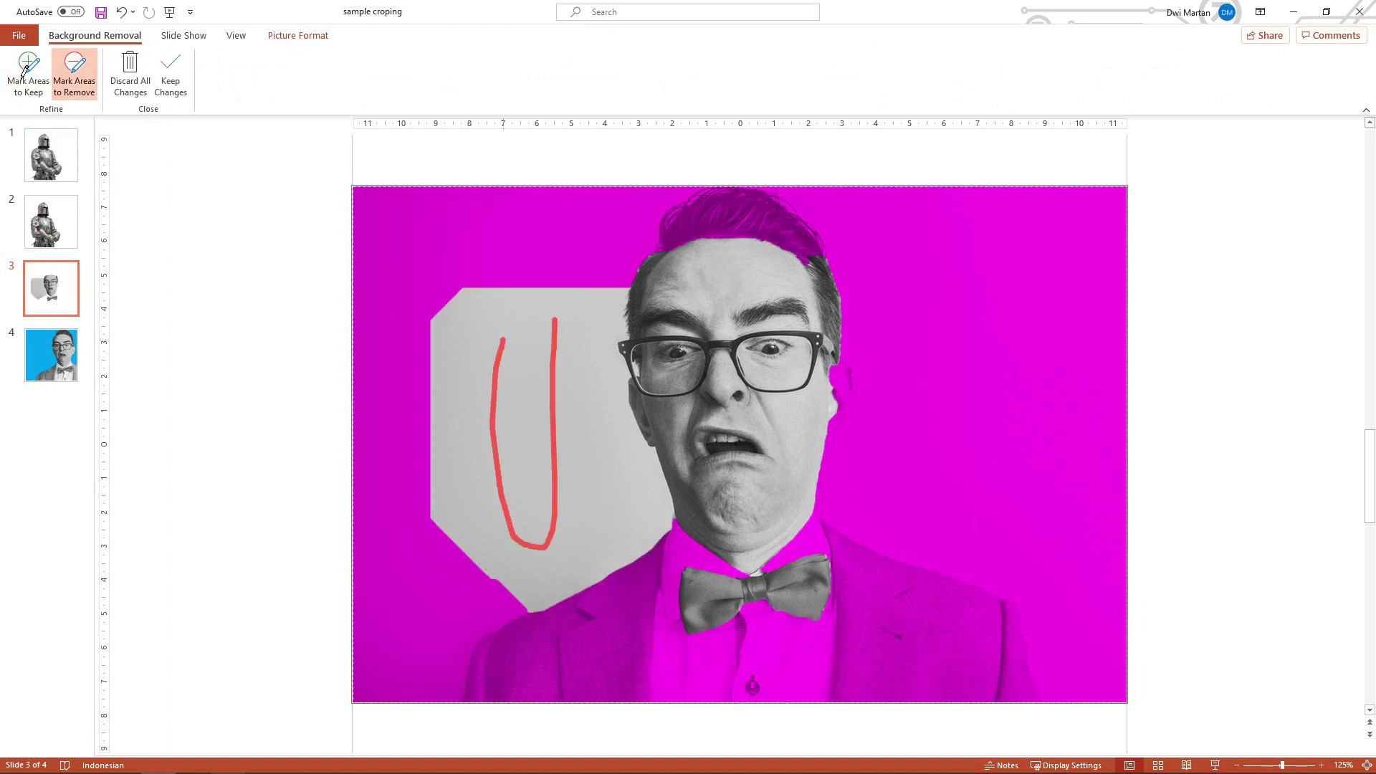
left_click(29, 72)
left_click_drag(466, 616, 1004, 631)
mouse_move(709, 230)
left_mouse_down()
mouse_move(688, 609)
mouse_move(742, 284)
mouse_move(785, 527)
left_mouse_up()
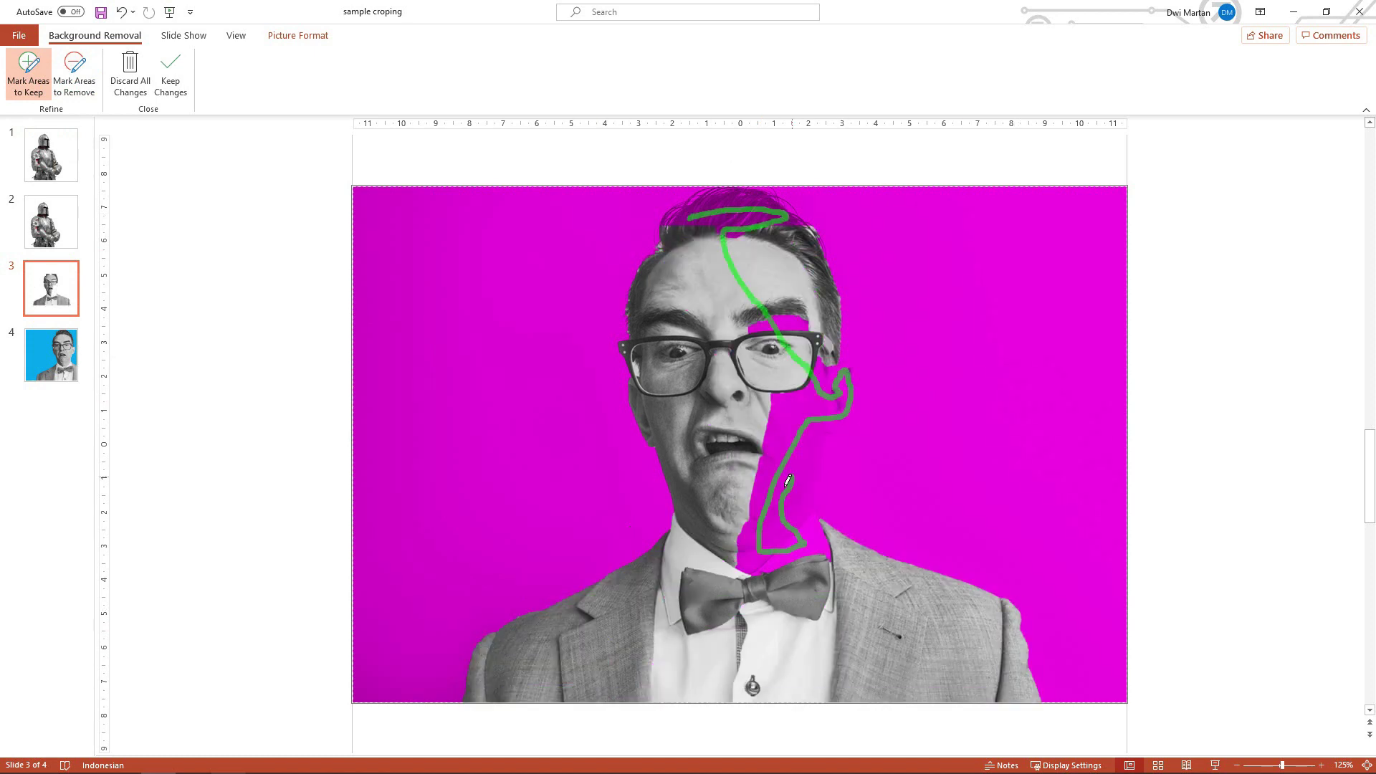
left_click_drag(846, 362, 824, 441)
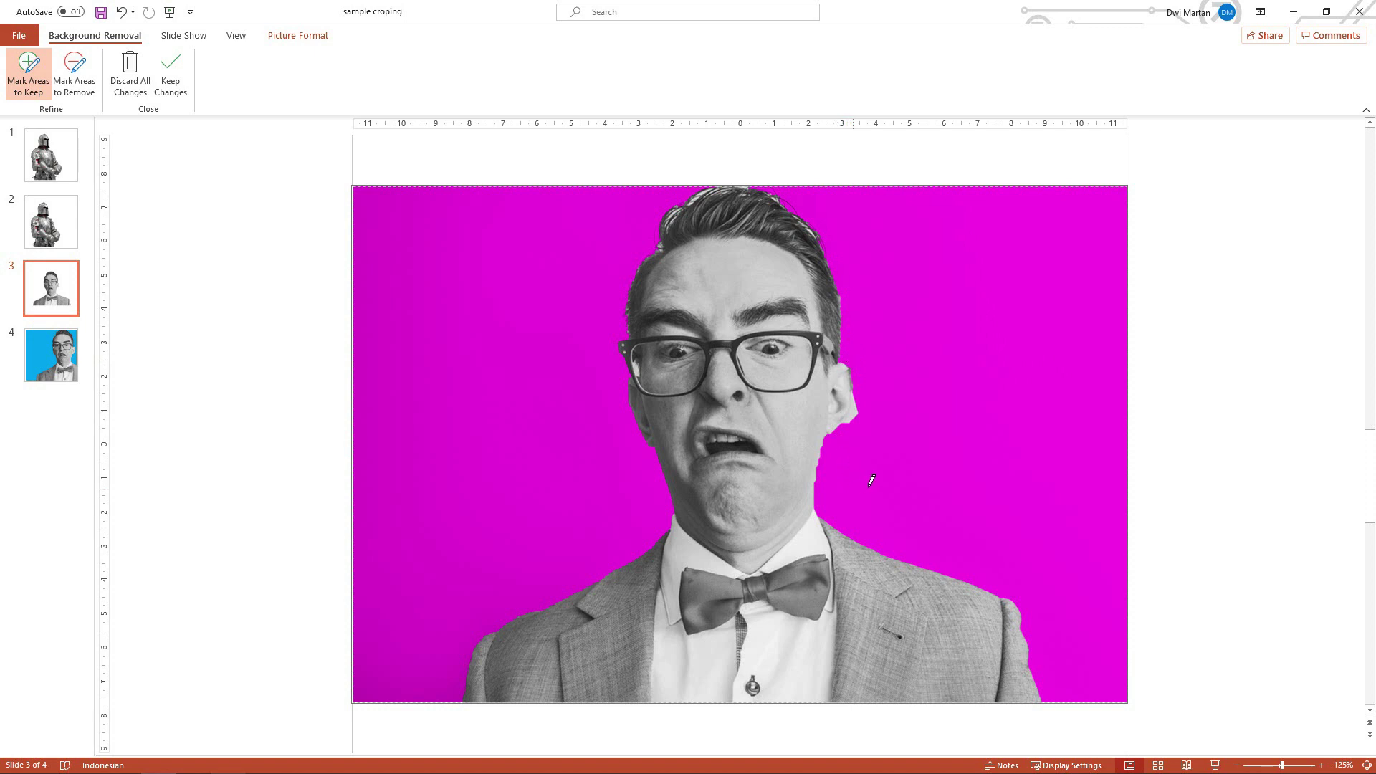
- Try keep strokes on the neck and ear edges, undoing both
scroll(871, 480, "up", 3)
scroll(891, 385, "up", 2)
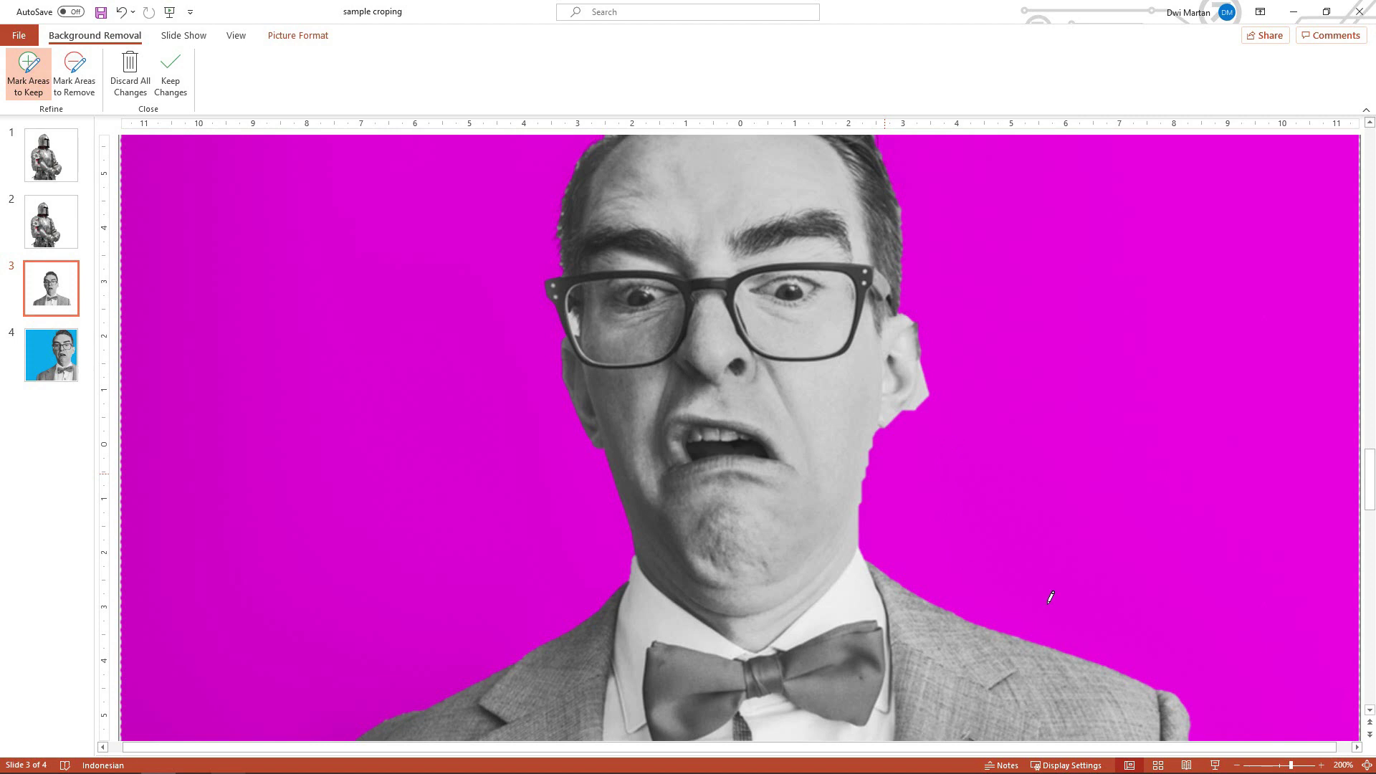
scroll(1050, 597, "up", 5)
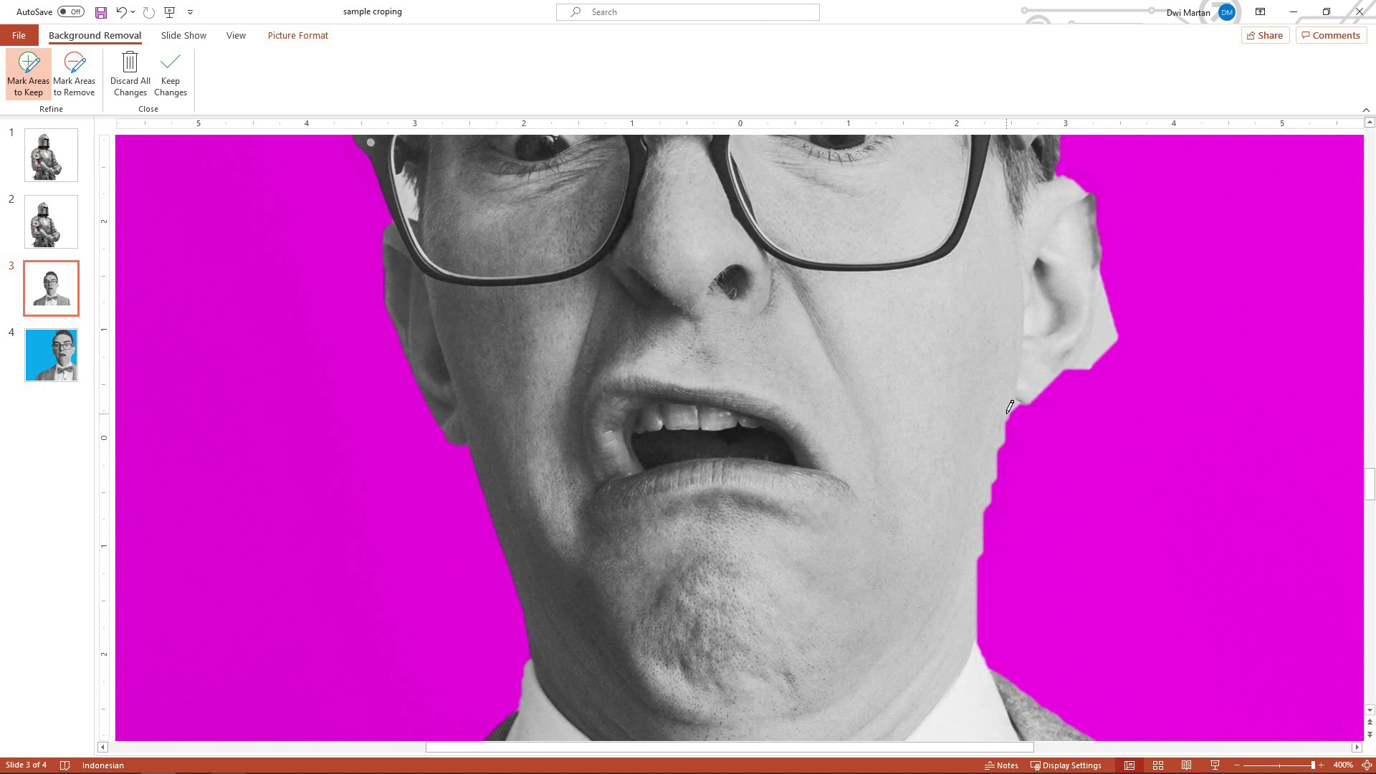
left_click_drag(1008, 412, 971, 584)
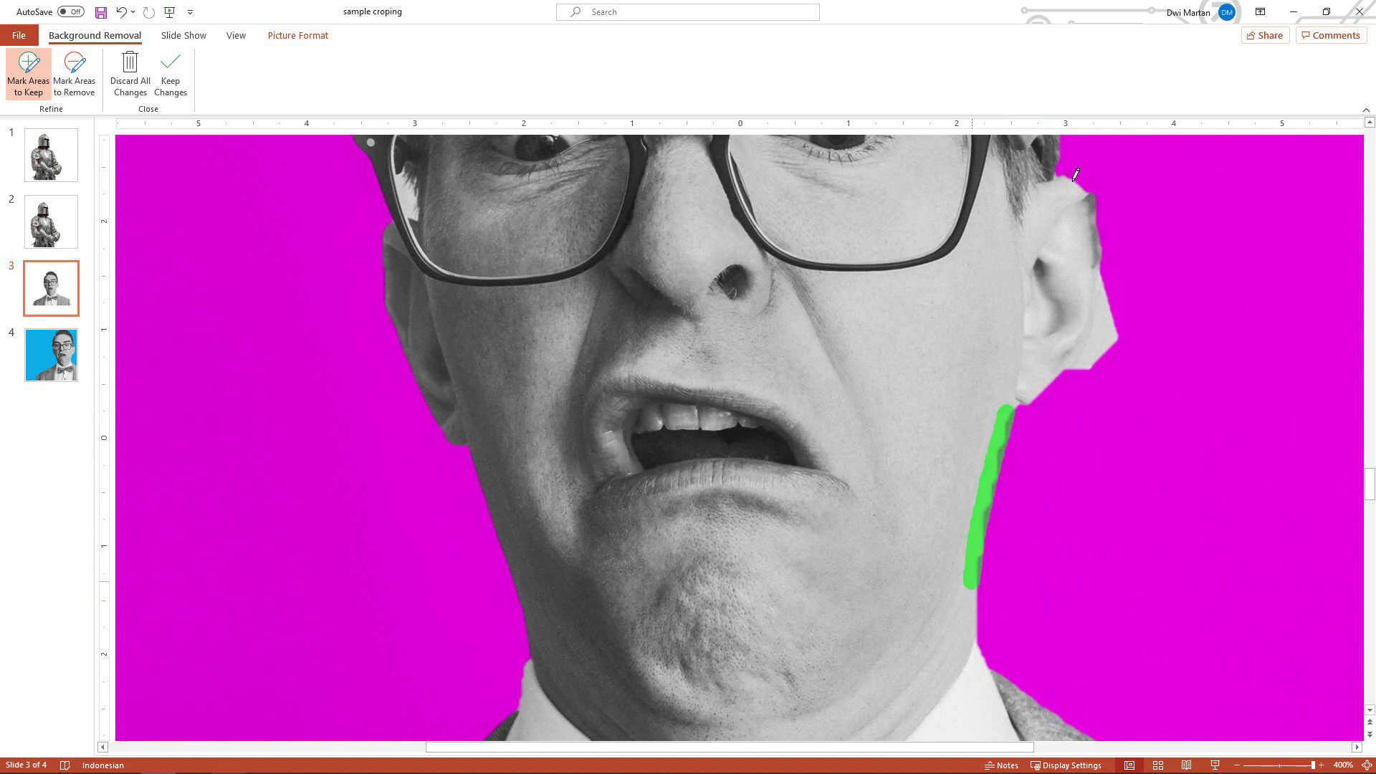
key("ctrl+z")
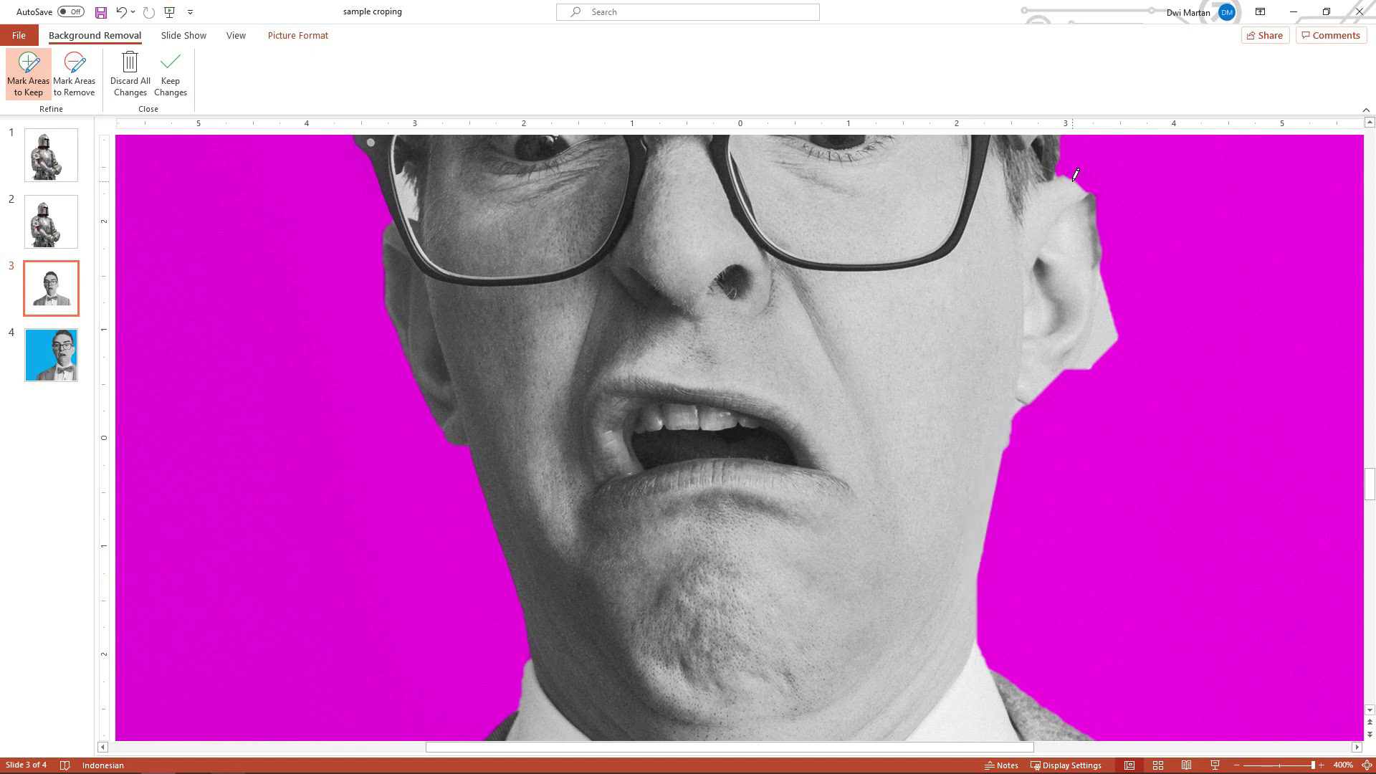
mouse_move(1075, 174)
left_mouse_down()
mouse_move(1083, 355)
mouse_move(1027, 406)
left_mouse_up()
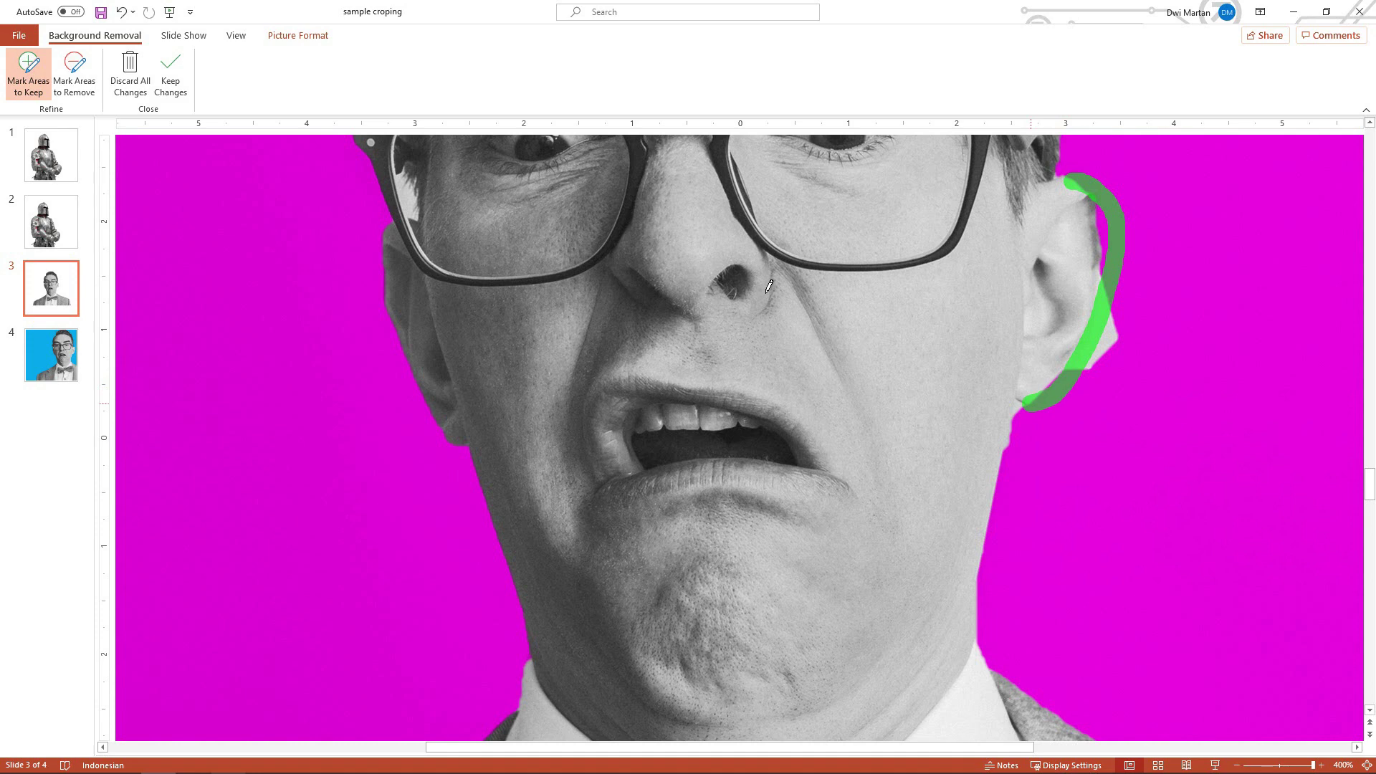
key("ctrl+z")
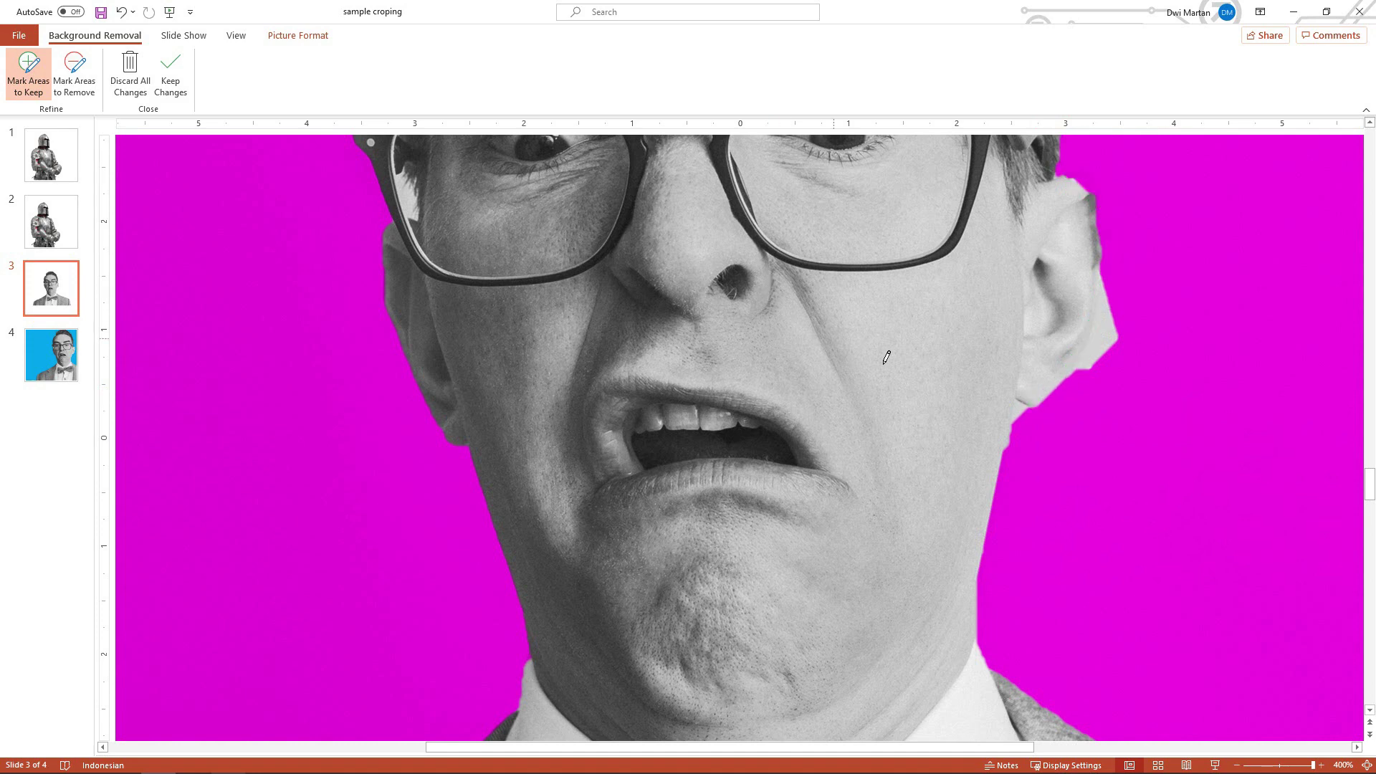
scroll(887, 357, "down", 5, "ctrl")
scroll(763, 370, "down", 3, "ctrl")
scroll(763, 371, "down", 3, "ctrl")
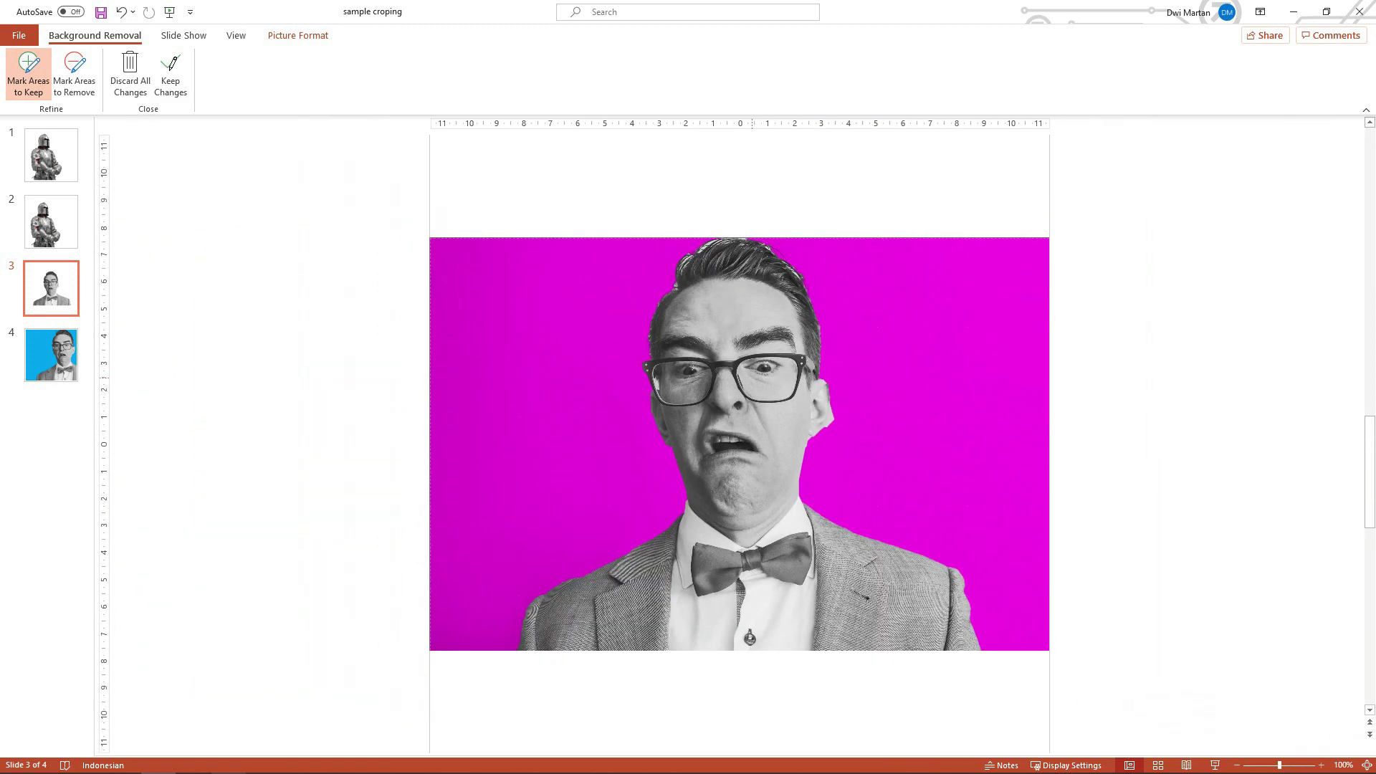
- Apply the background removal, then reopen and leave background removal editing
left_click(171, 72)
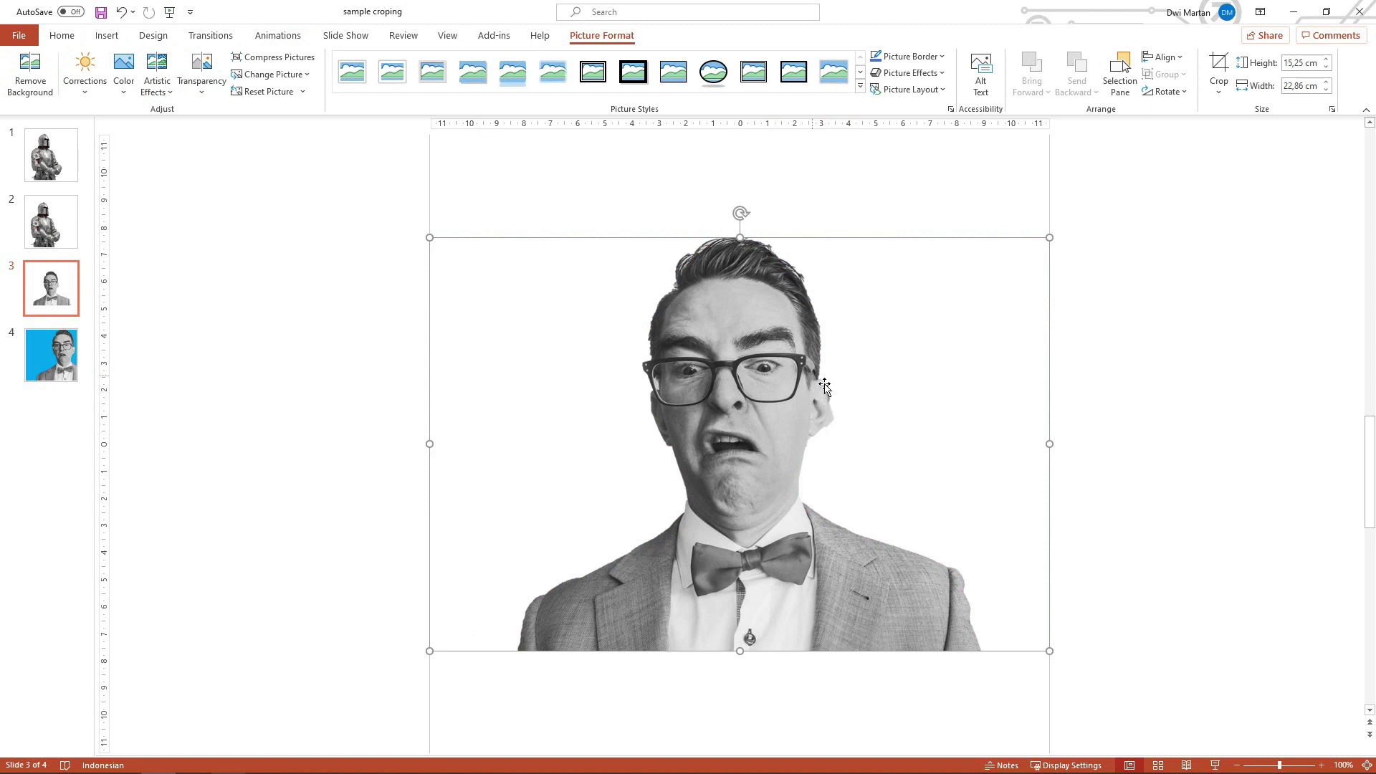
left_click(1157, 364)
left_click(754, 415)
key("alt+j")
key("p")
key("e")
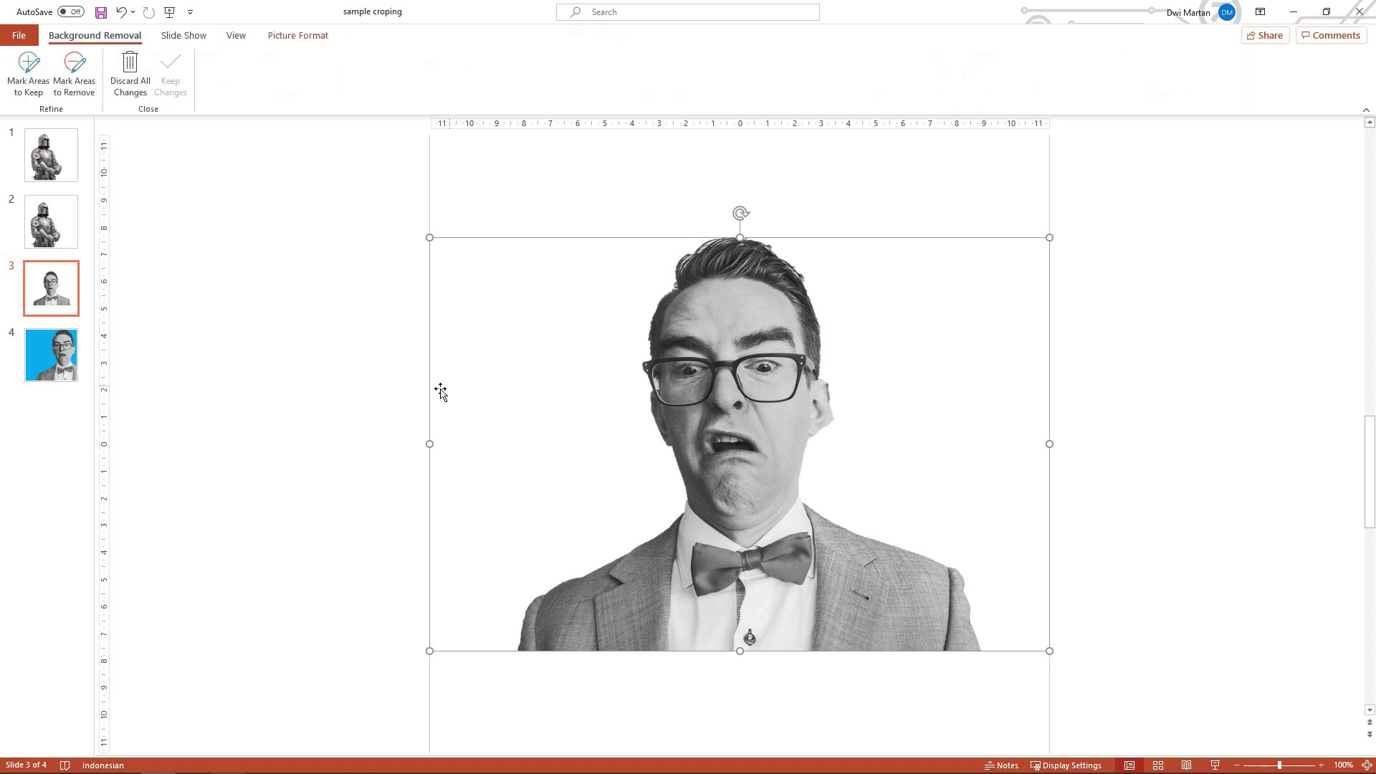
left_click(355, 350)
- Reset the man's photo to bring back its original grey backdrop
left_click(466, 448)
left_click(313, 429)
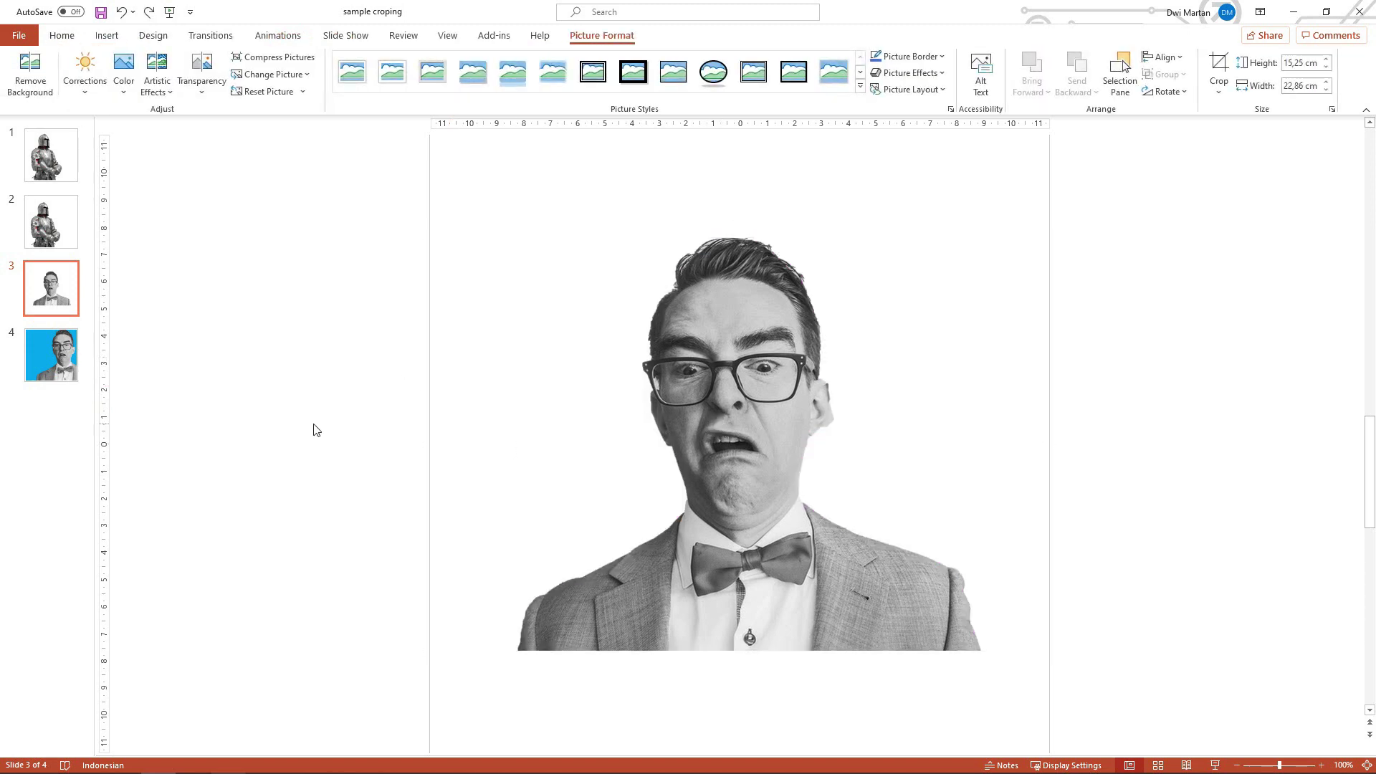
left_click(759, 367)
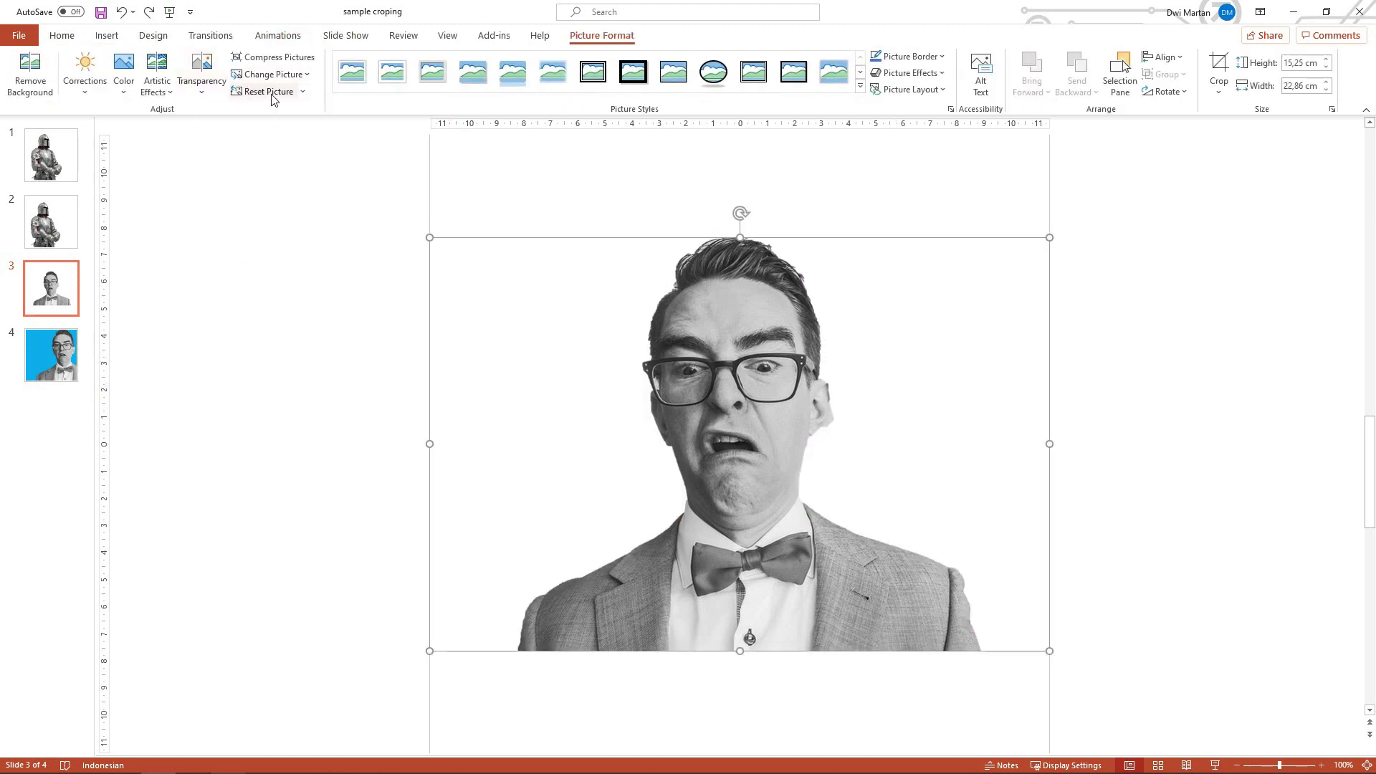
left_click(271, 92)
left_click(286, 270)
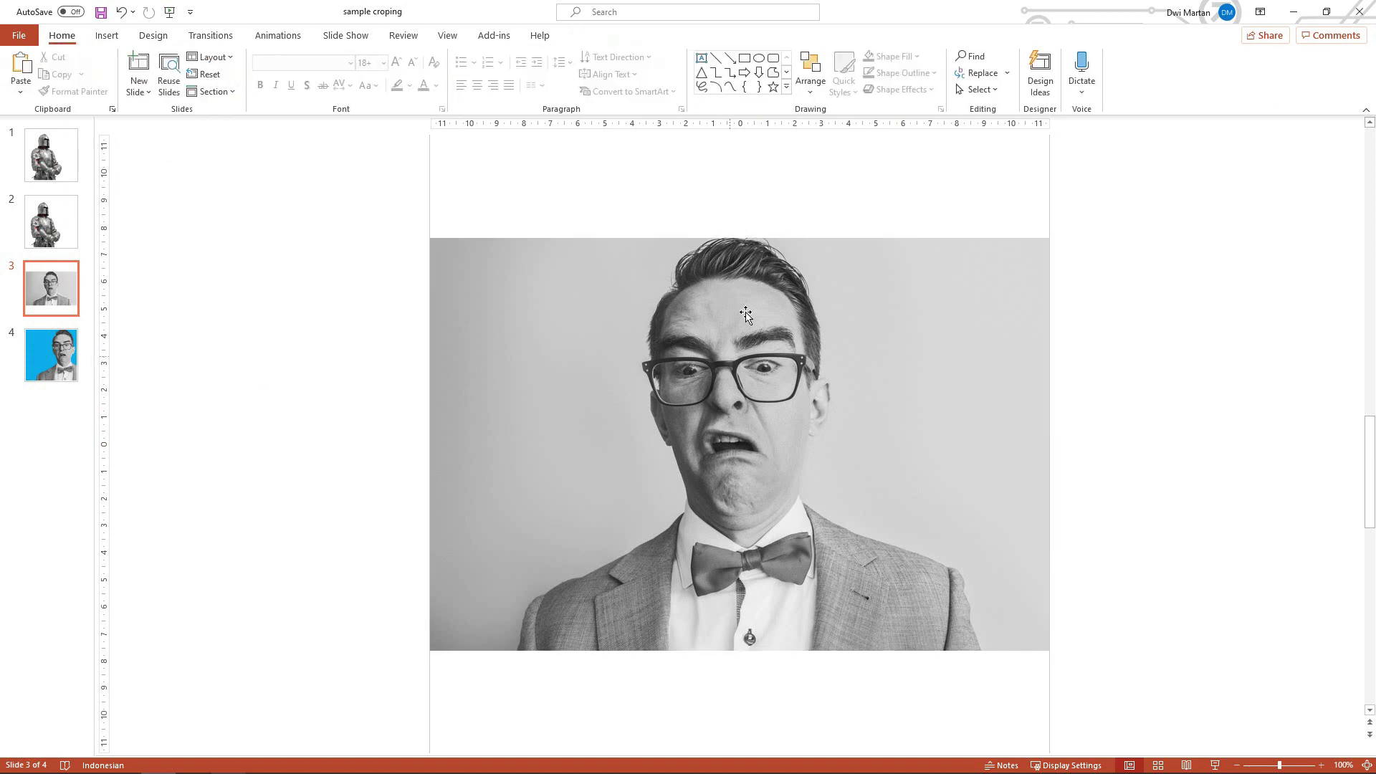
left_click(847, 401)
scroll(727, 345, "up", 5, "ctrl")
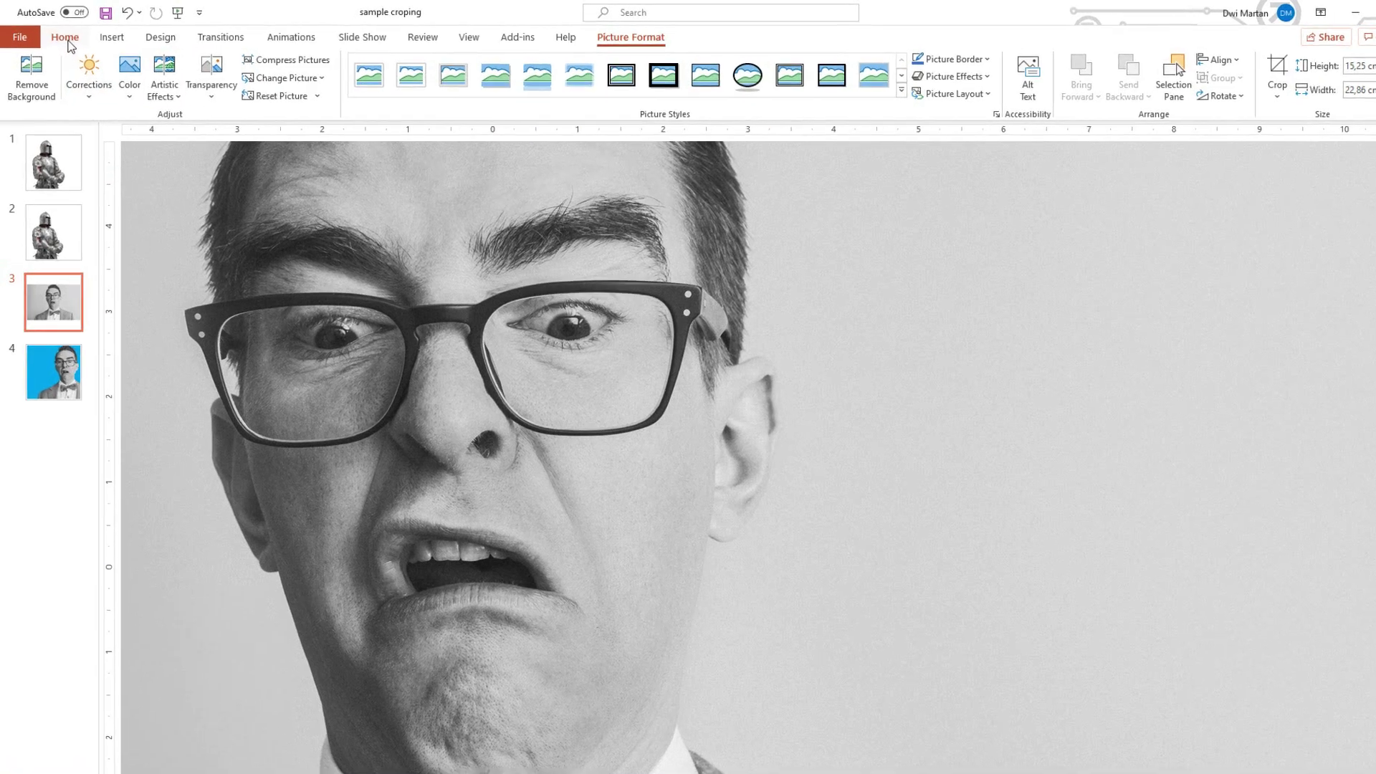
- Trace a freeform outline from the top of the ear down along the jaw
left_click(66, 40)
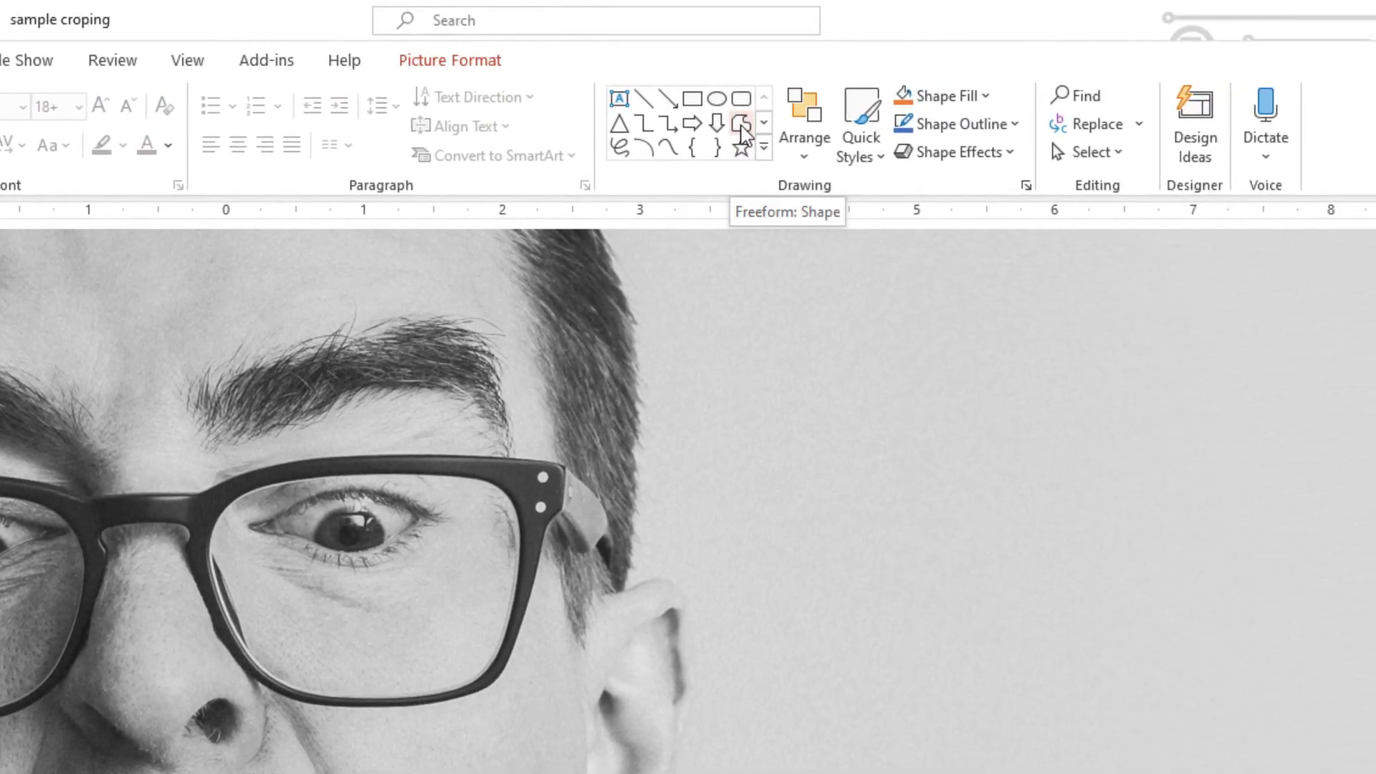
left_click(740, 125)
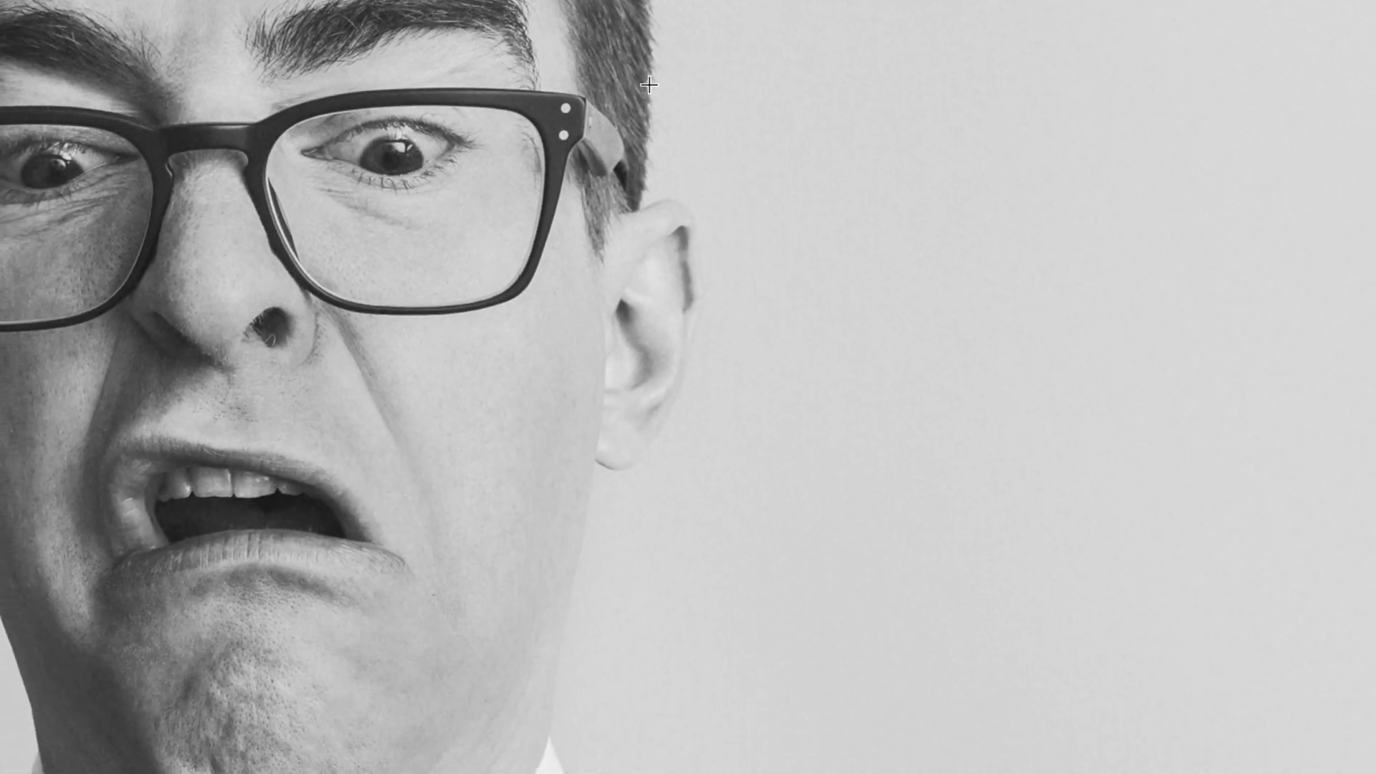
left_click_drag(651, 87, 643, 198)
mouse_move(643, 199)
left_mouse_down()
mouse_move(686, 204)
mouse_move(698, 222)
left_mouse_up()
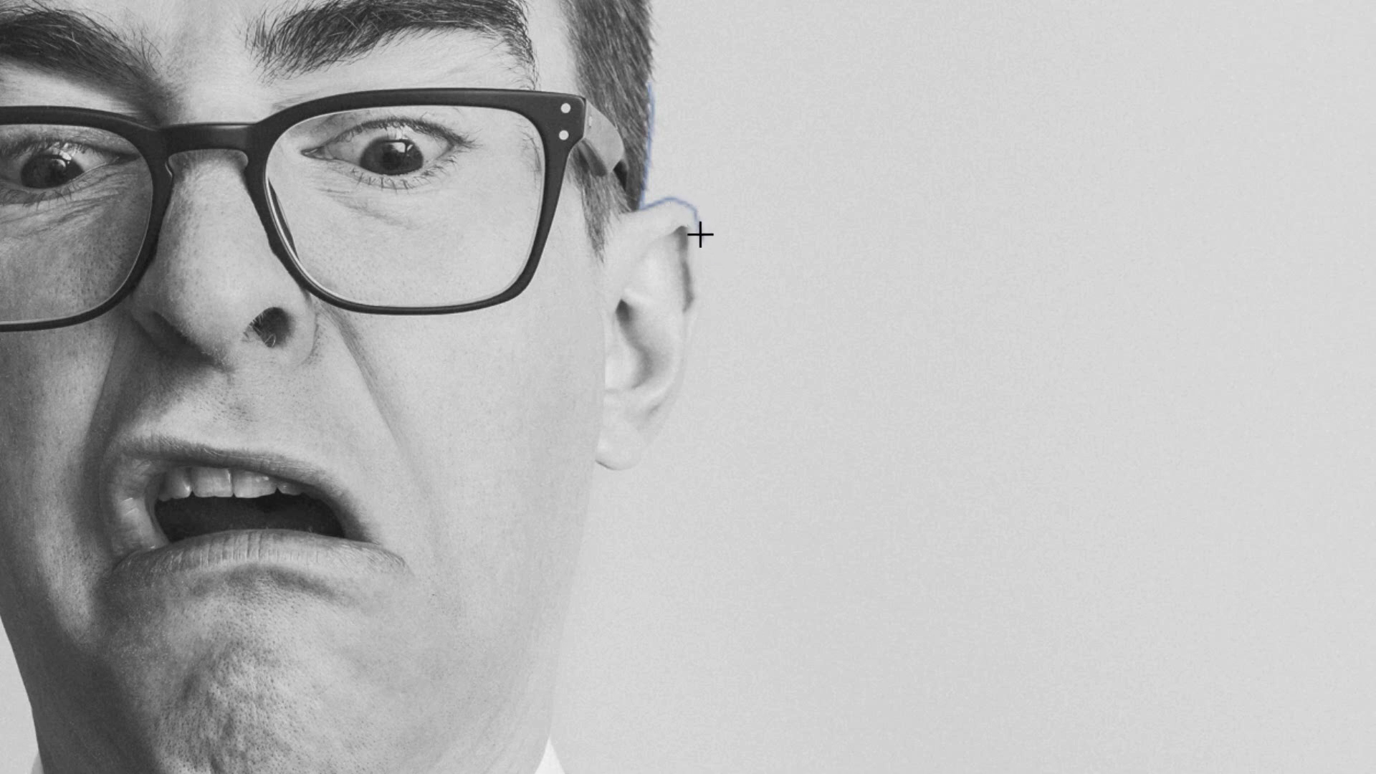
mouse_move(700, 222)
left_mouse_down()
mouse_move(776, 356)
mouse_move(758, 446)
mouse_move(716, 514)
mouse_move(670, 510)
mouse_move(626, 756)
left_mouse_up()
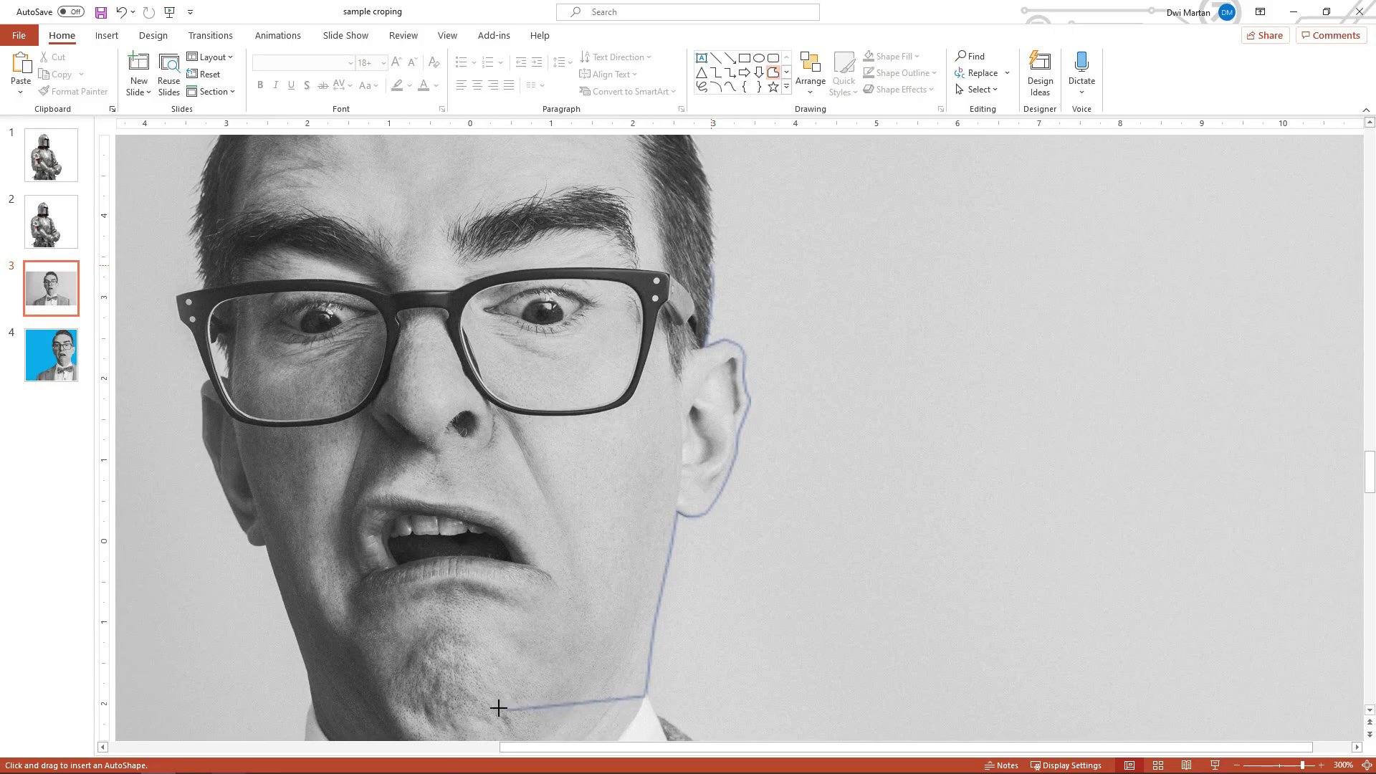
- Close the freeform along the chin and up the nose into a filled blue shape
left_click(439, 685)
mouse_move(387, 281)
left_mouse_down()
mouse_move(430, 209)
mouse_move(541, 190)
mouse_move(645, 215)
mouse_move(708, 250)
left_mouse_up()
left_click(709, 250)
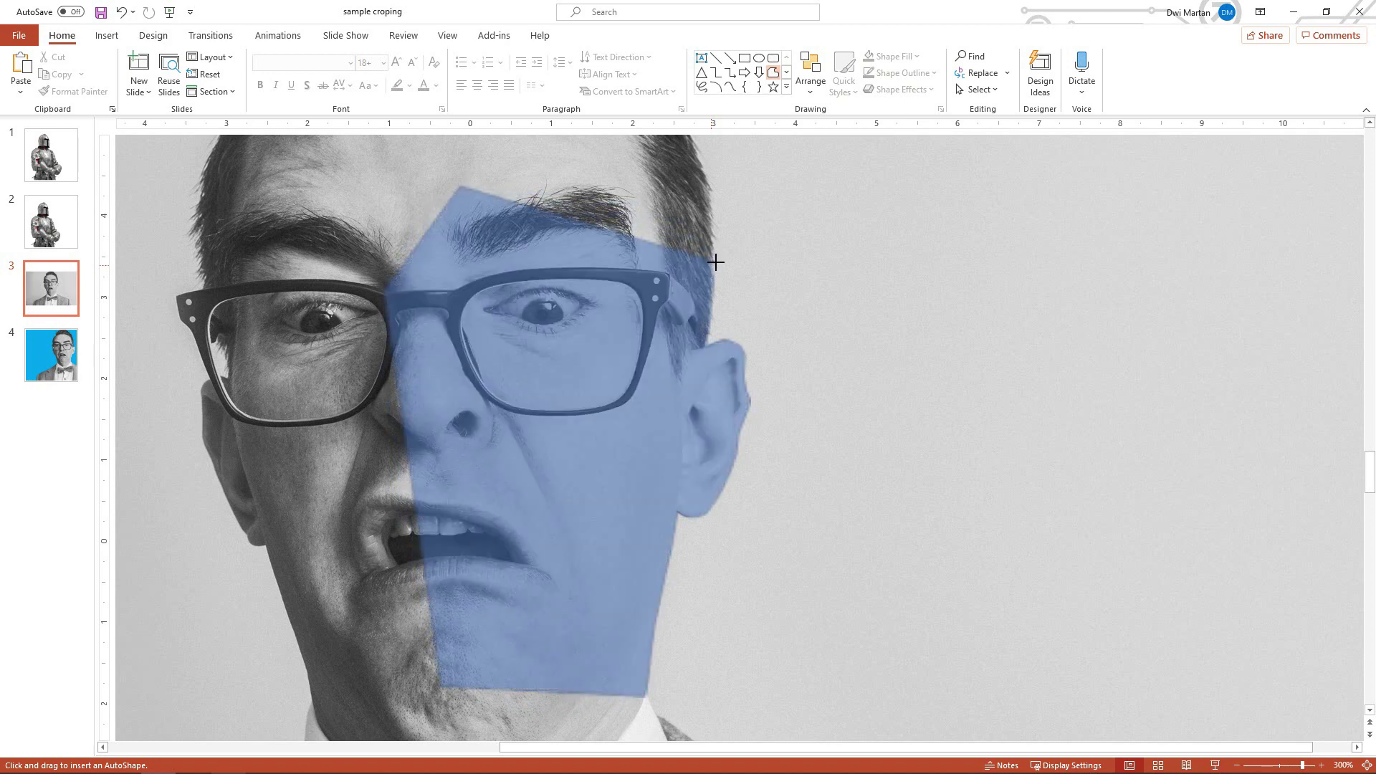
left_click(715, 262)
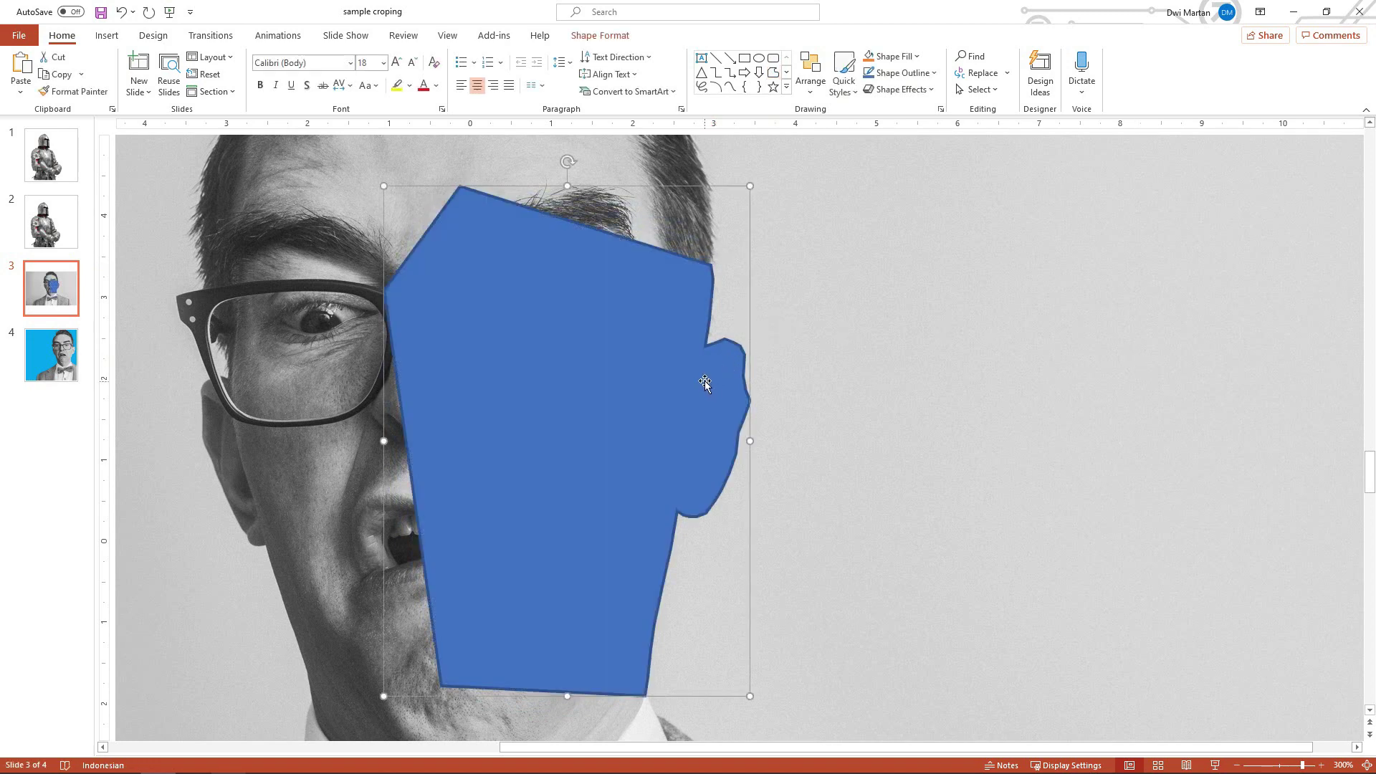
- Enter and exit Edit Points on the freeform shape
left_click(620, 36)
left_click(139, 56)
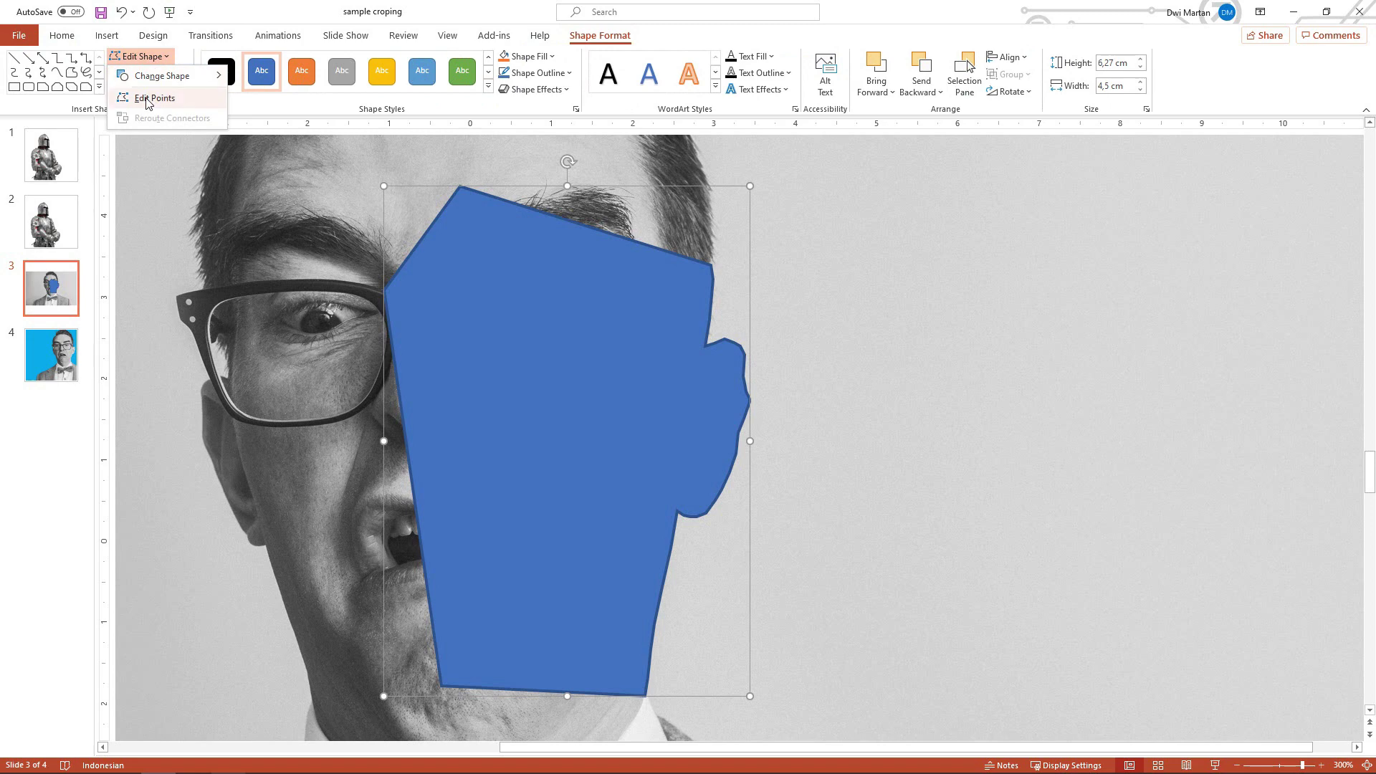
left_click(149, 98)
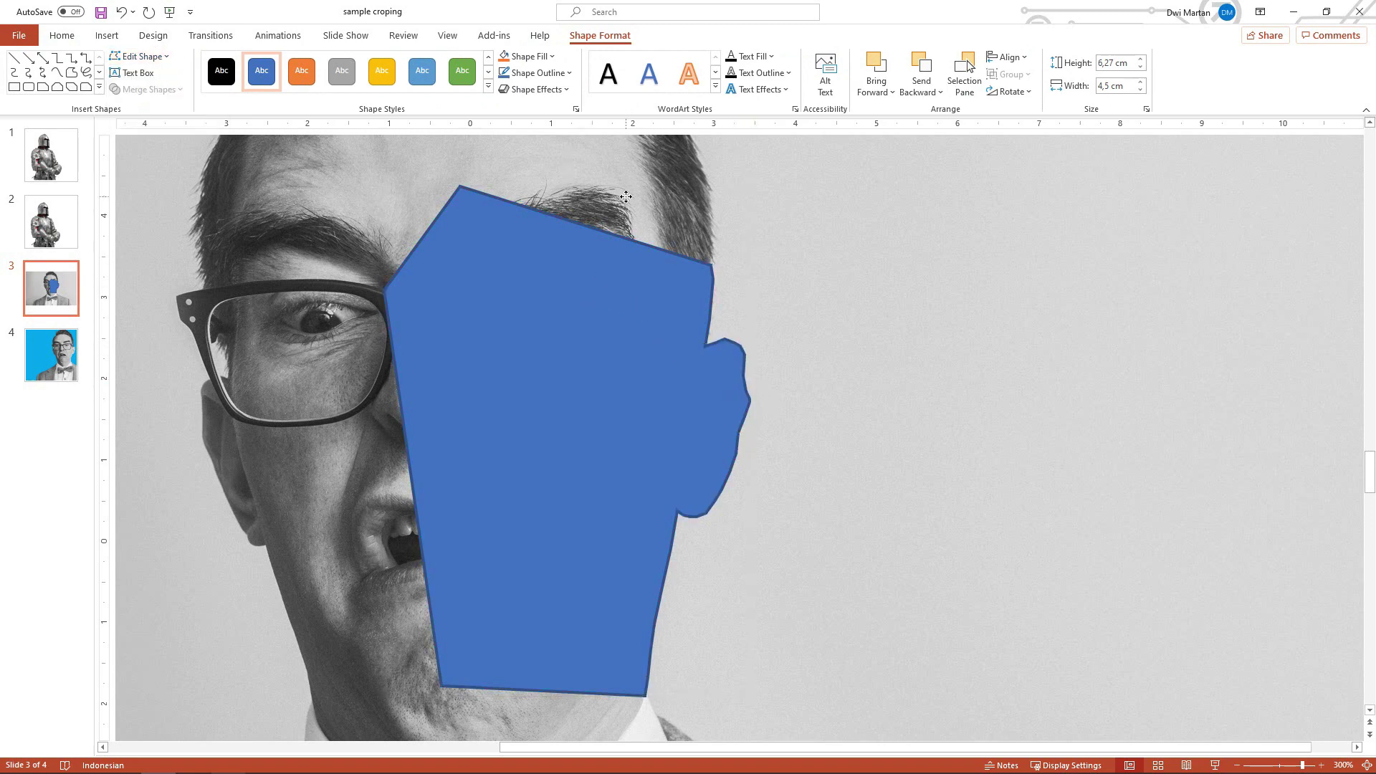
left_click(583, 301)
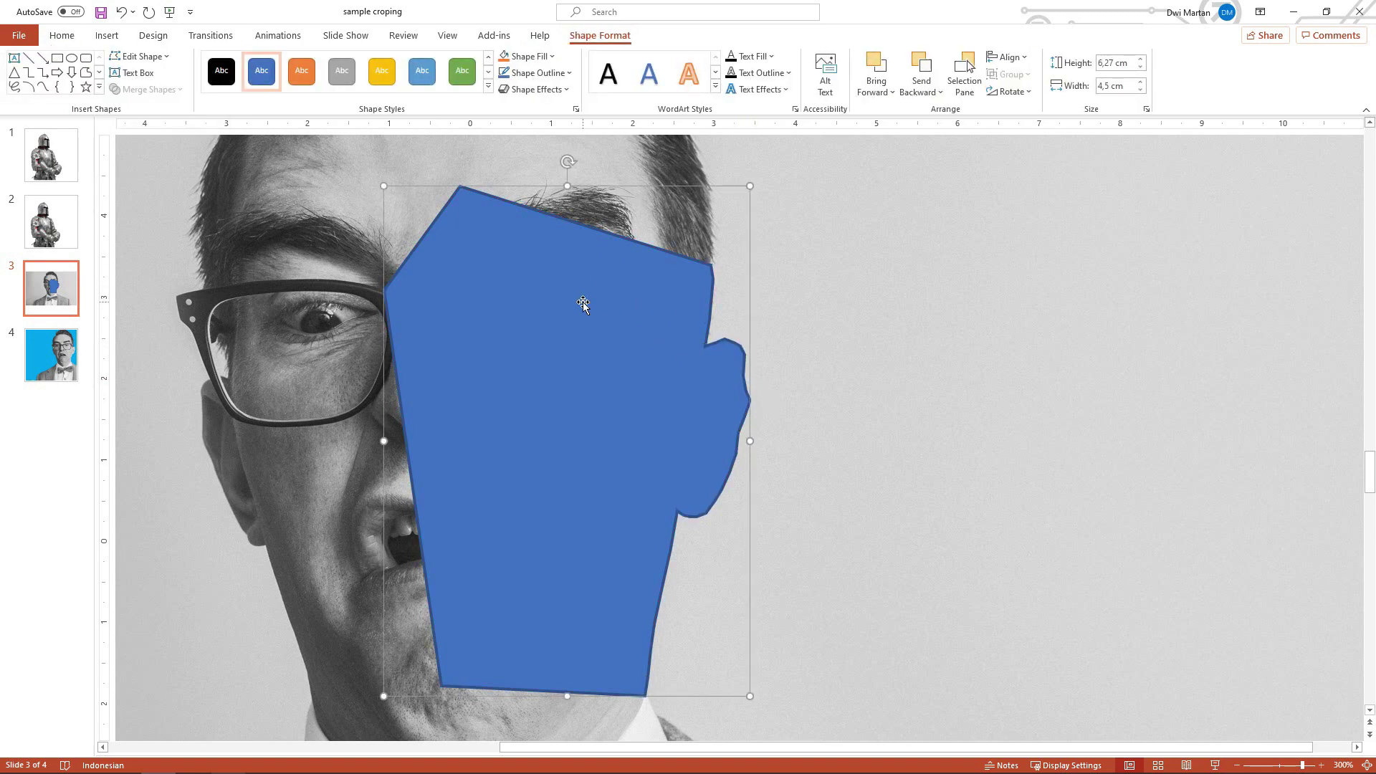
scroll(582, 305, "down", 5, "ctrl")
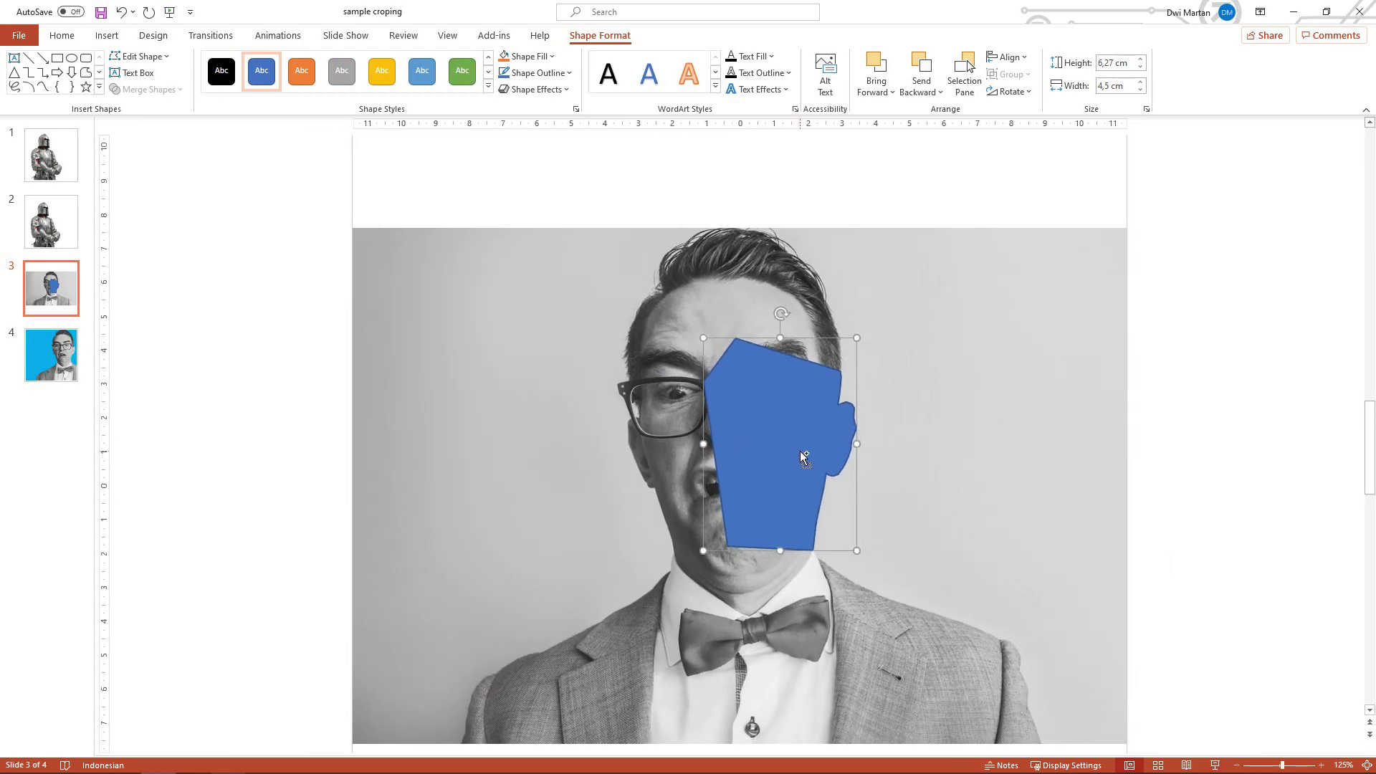
scroll(798, 451, "down", 2, "ctrl")
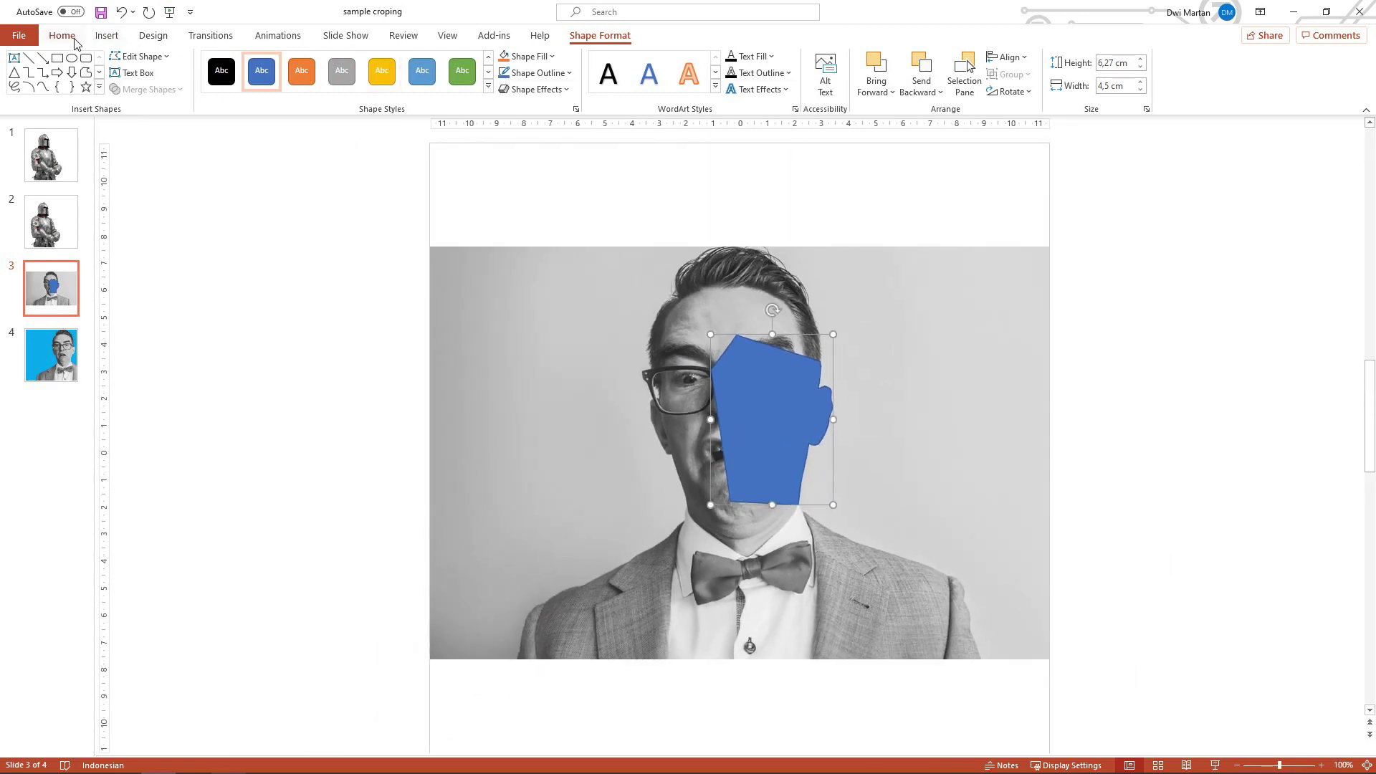
- Draw a second freeform over the head, left side and bottom, then select the small patch
left_click(85, 73)
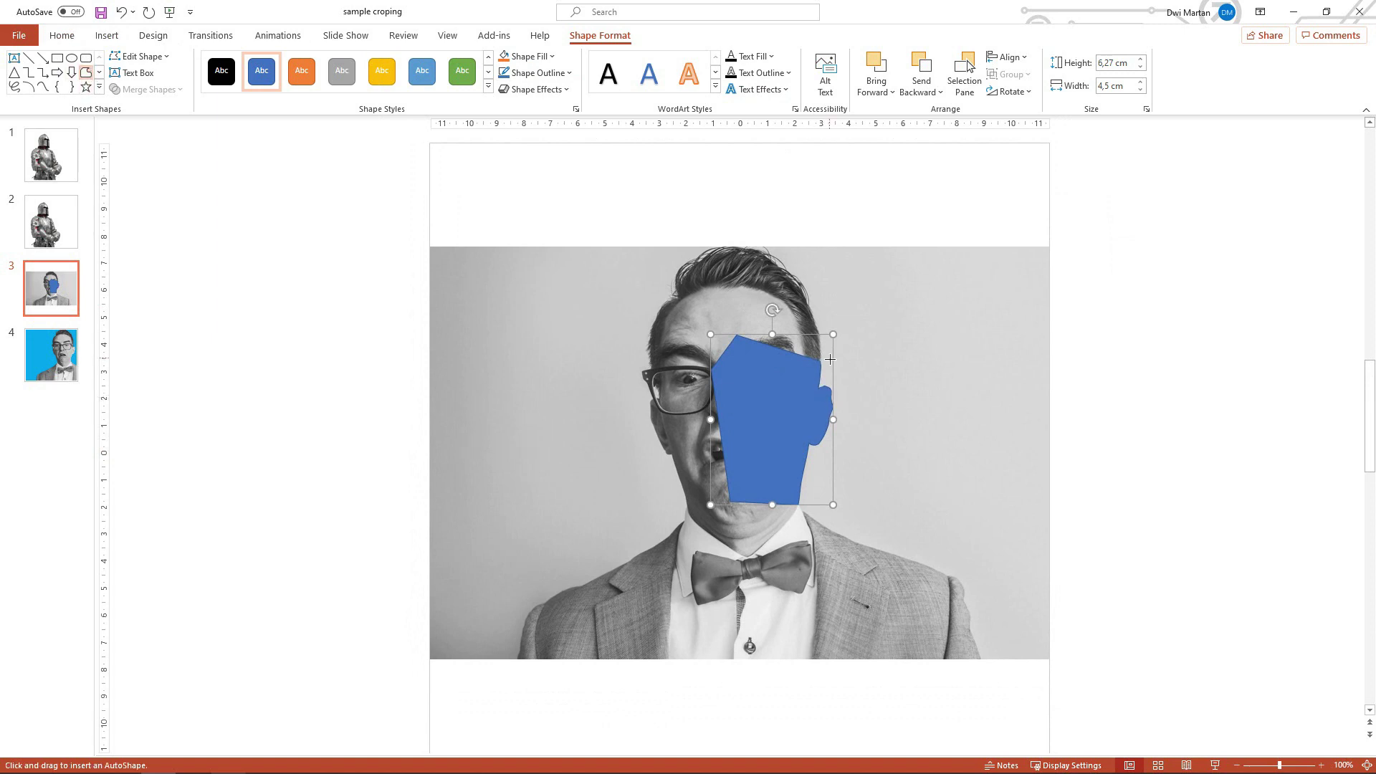
left_click_drag(821, 362, 597, 297)
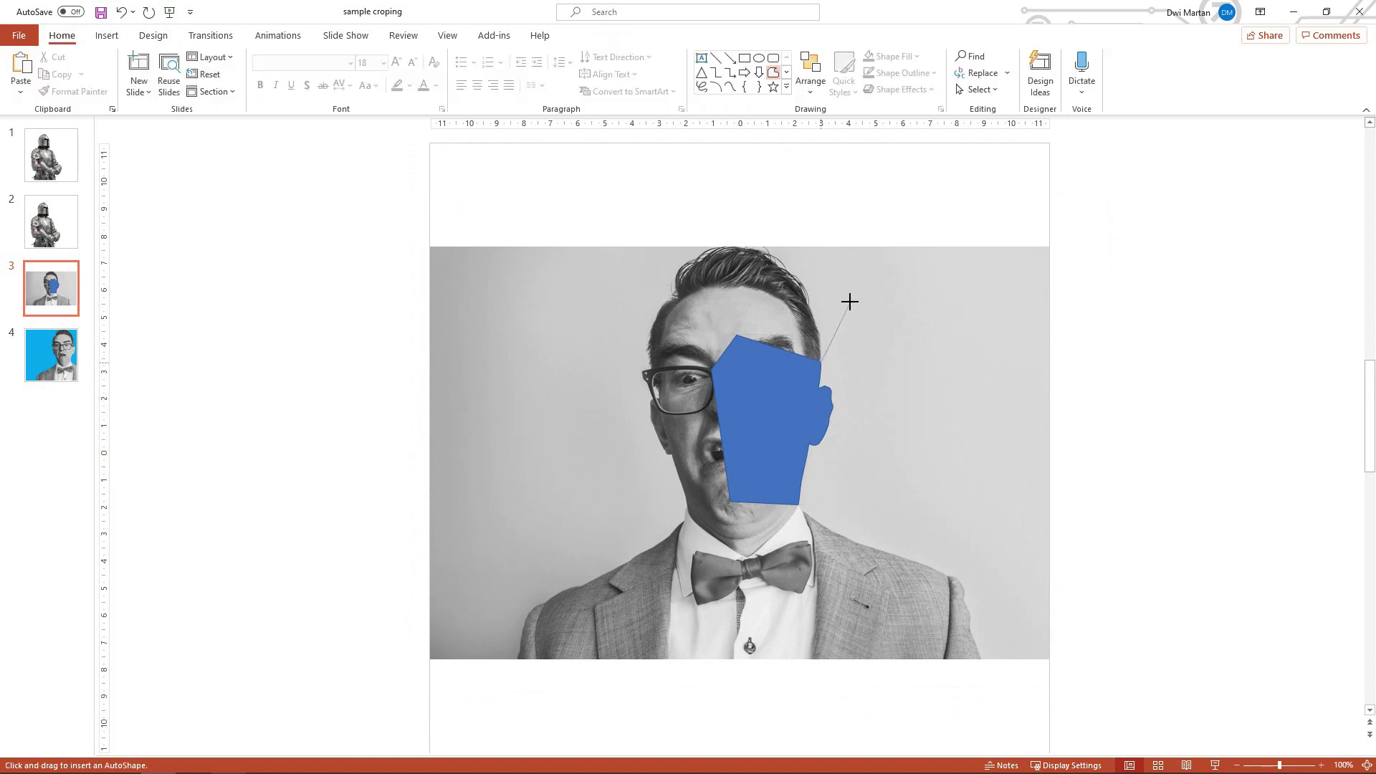
mouse_move(533, 474)
left_mouse_down()
mouse_move(476, 599)
mouse_move(470, 679)
mouse_move(817, 713)
mouse_move(1003, 681)
mouse_move(983, 587)
mouse_move(927, 531)
mouse_move(800, 507)
mouse_move(754, 413)
mouse_move(769, 381)
mouse_move(818, 363)
left_mouse_up()
left_click(1143, 338)
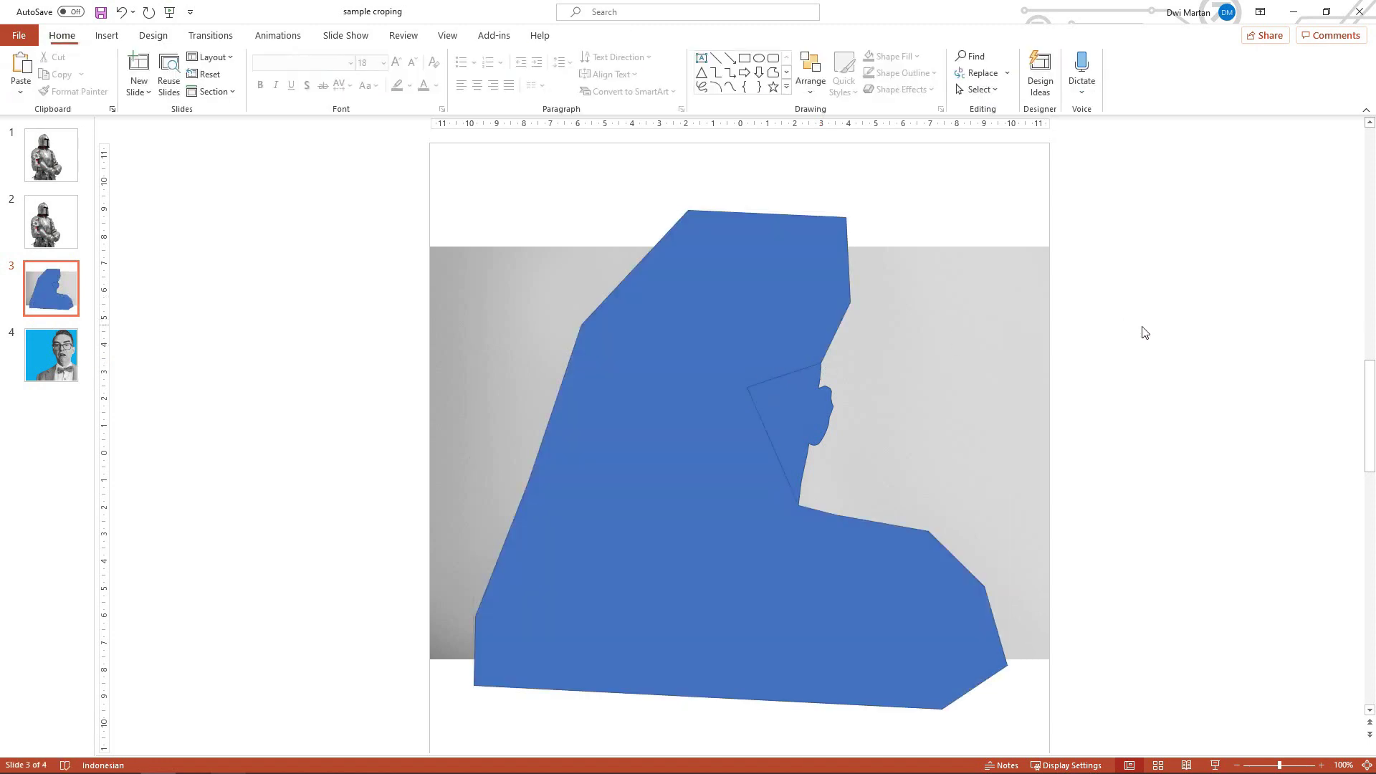
left_click(823, 422)
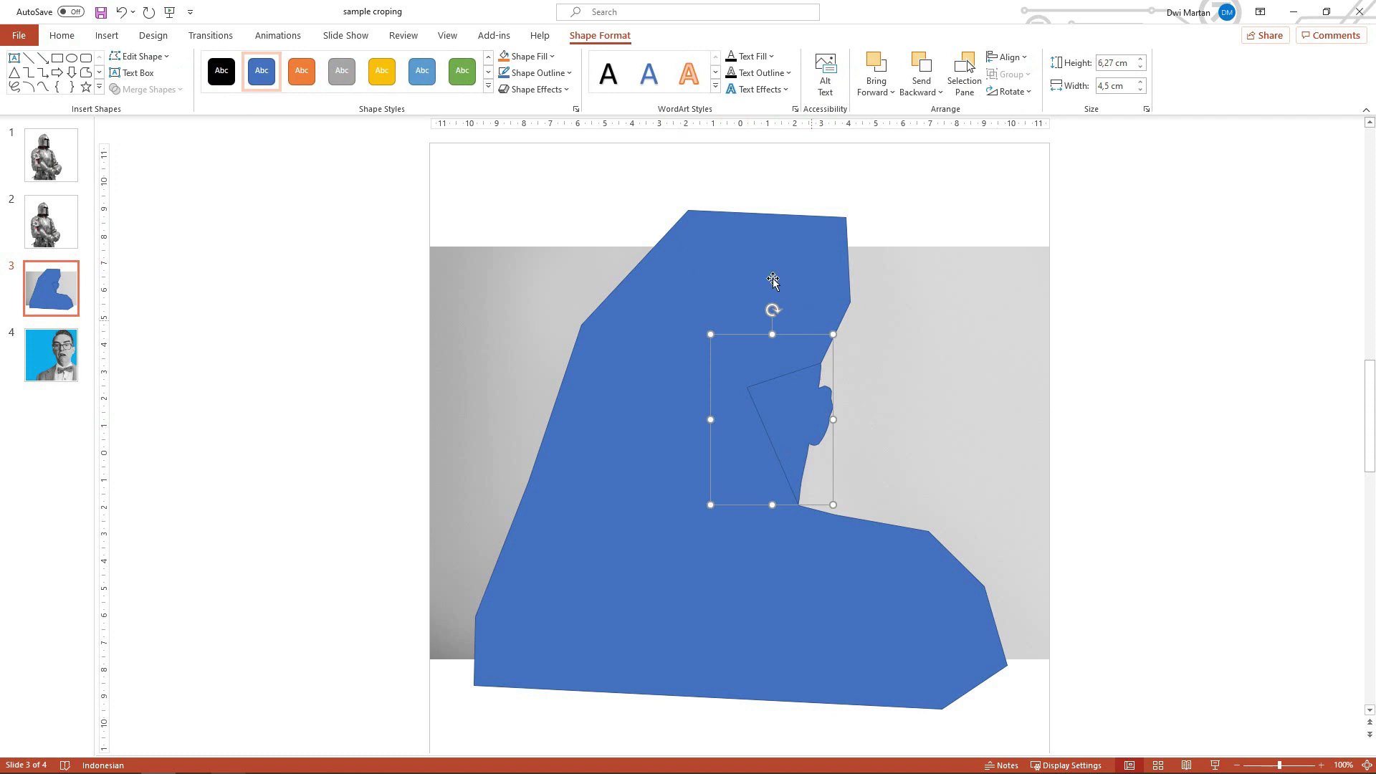
- Combine the small patch and the large blue freeform with Merge Shapes > Union
left_click(751, 266, "shift")
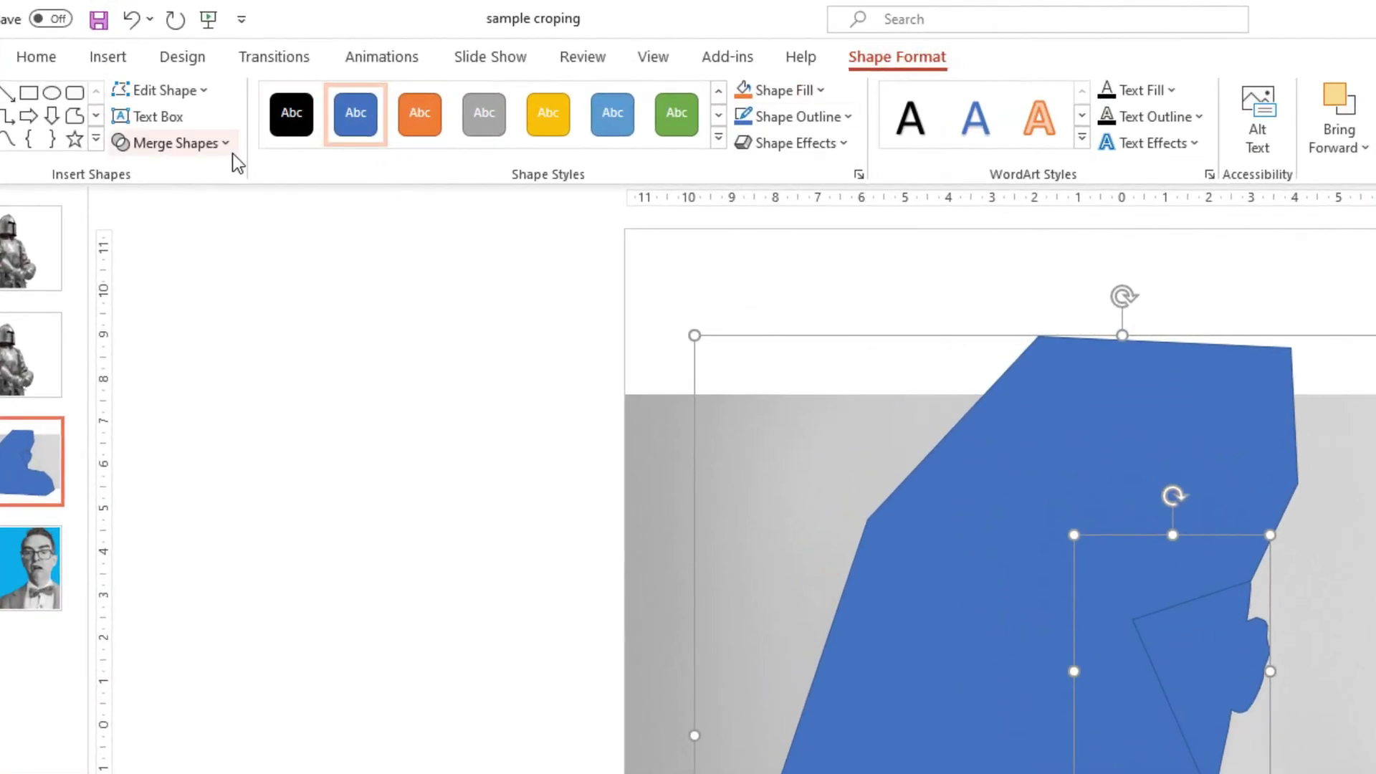
left_click(209, 137)
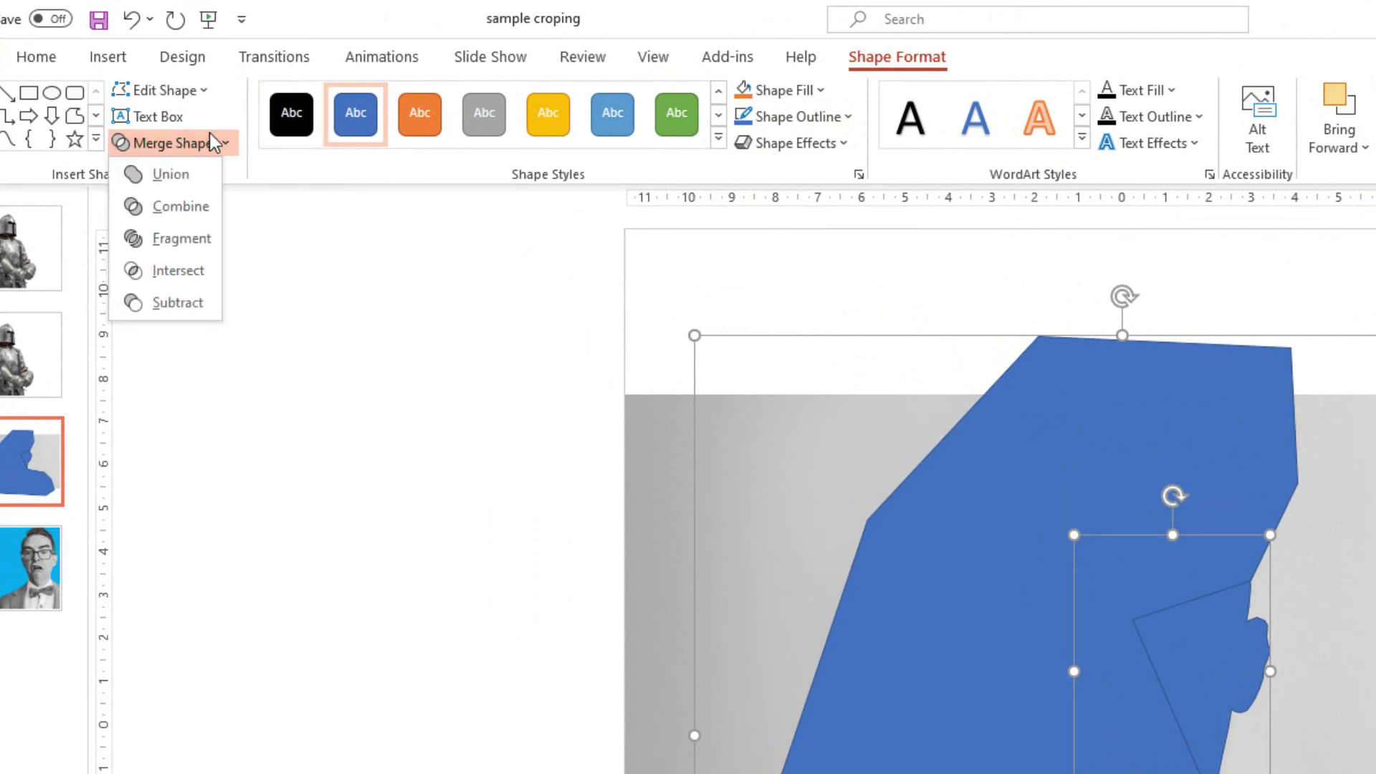
left_click(179, 173)
left_click(380, 494)
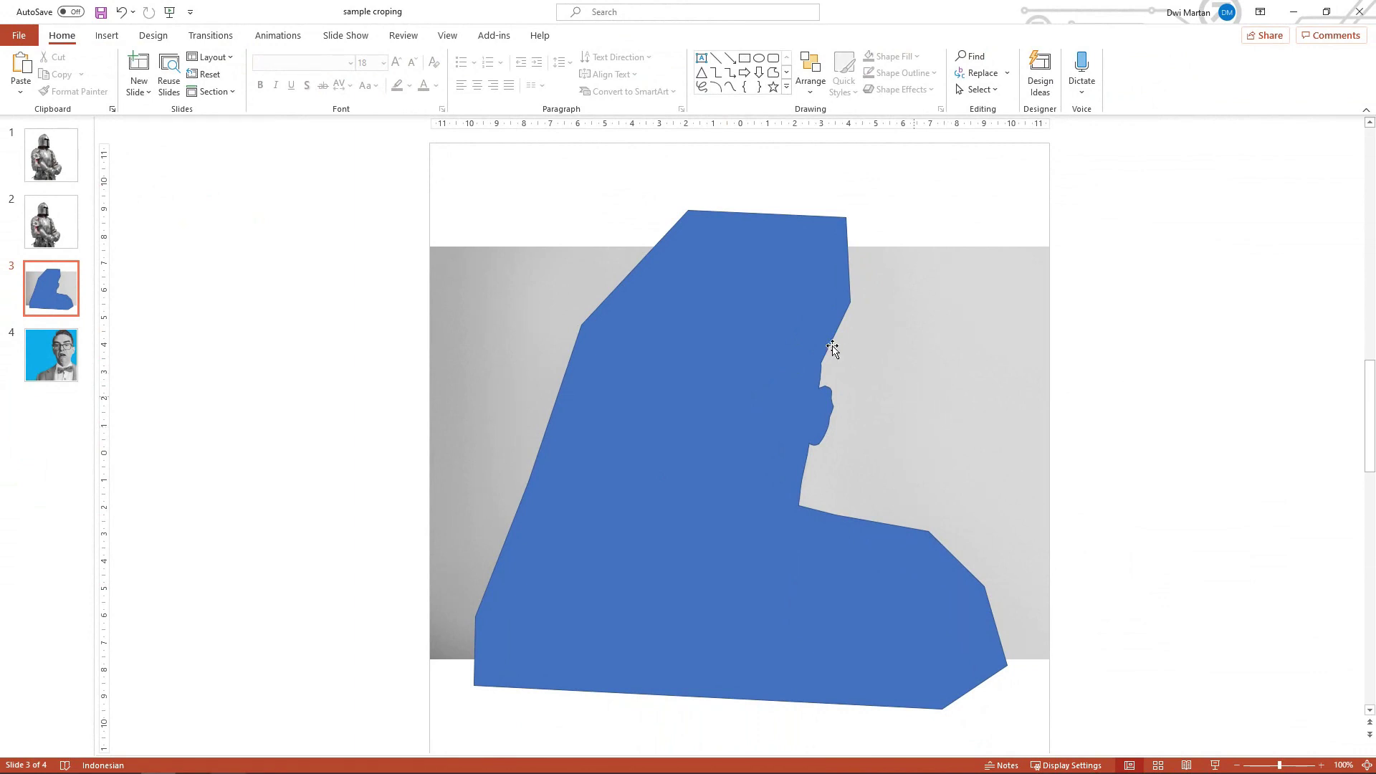
- Clip the grayscale photo to the blue shape using Merge Shapes > Intersect
left_click(962, 321)
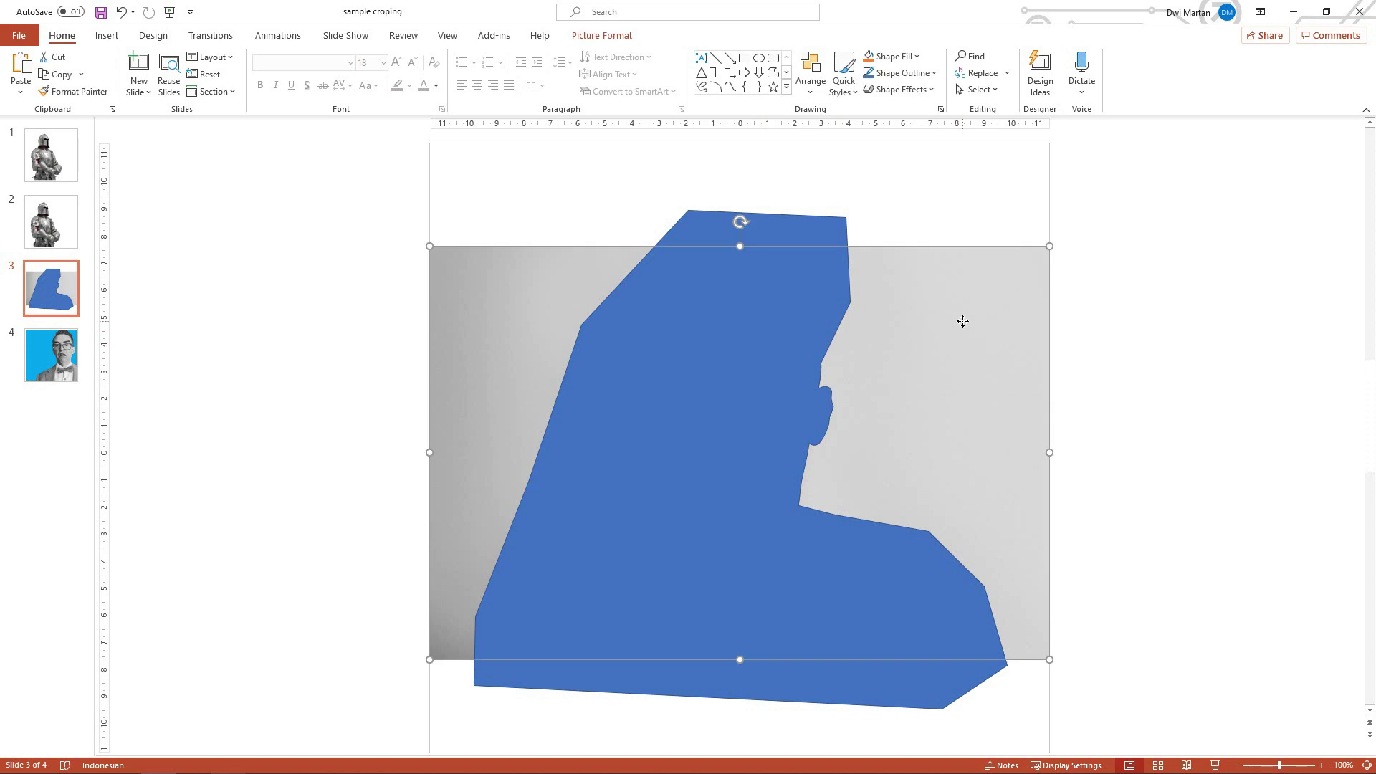
left_click(729, 356, "shift")
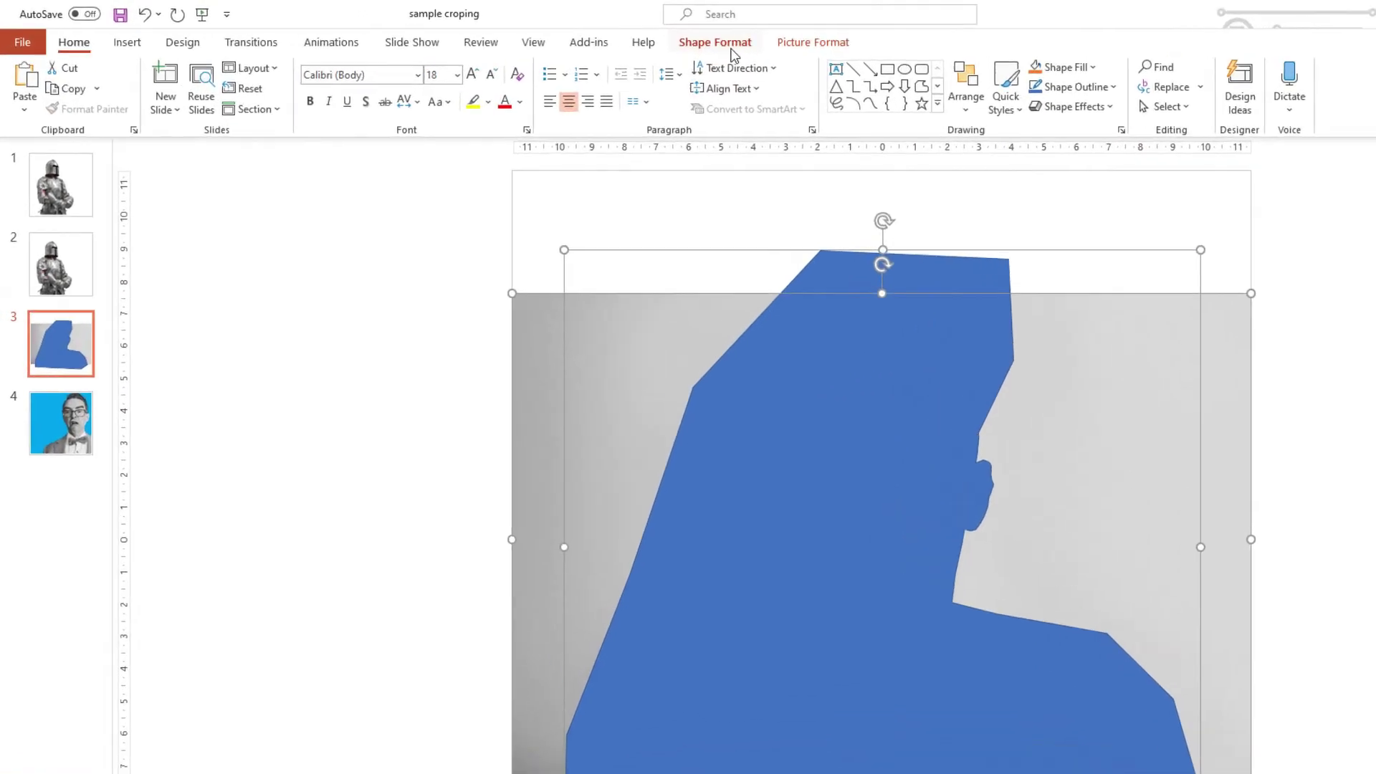
left_click(730, 44)
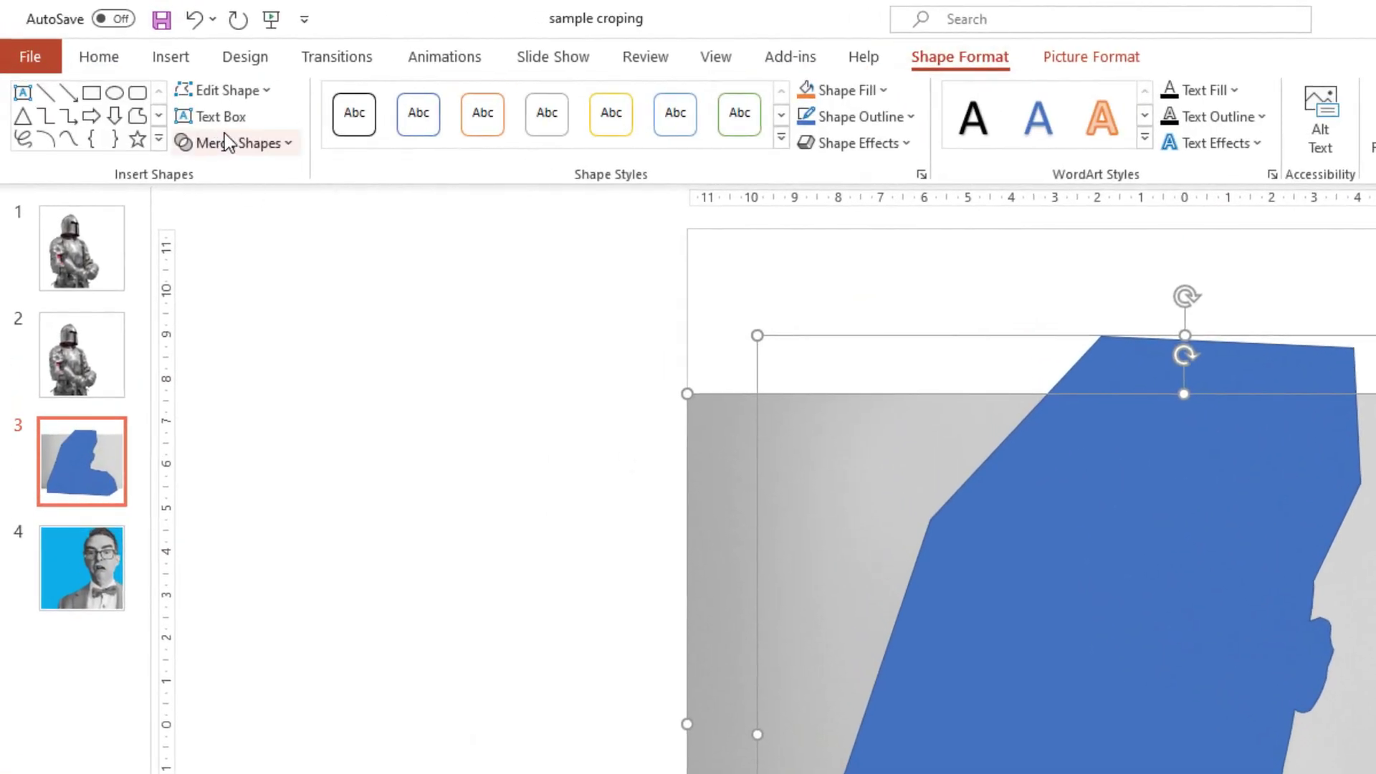
left_click(282, 150)
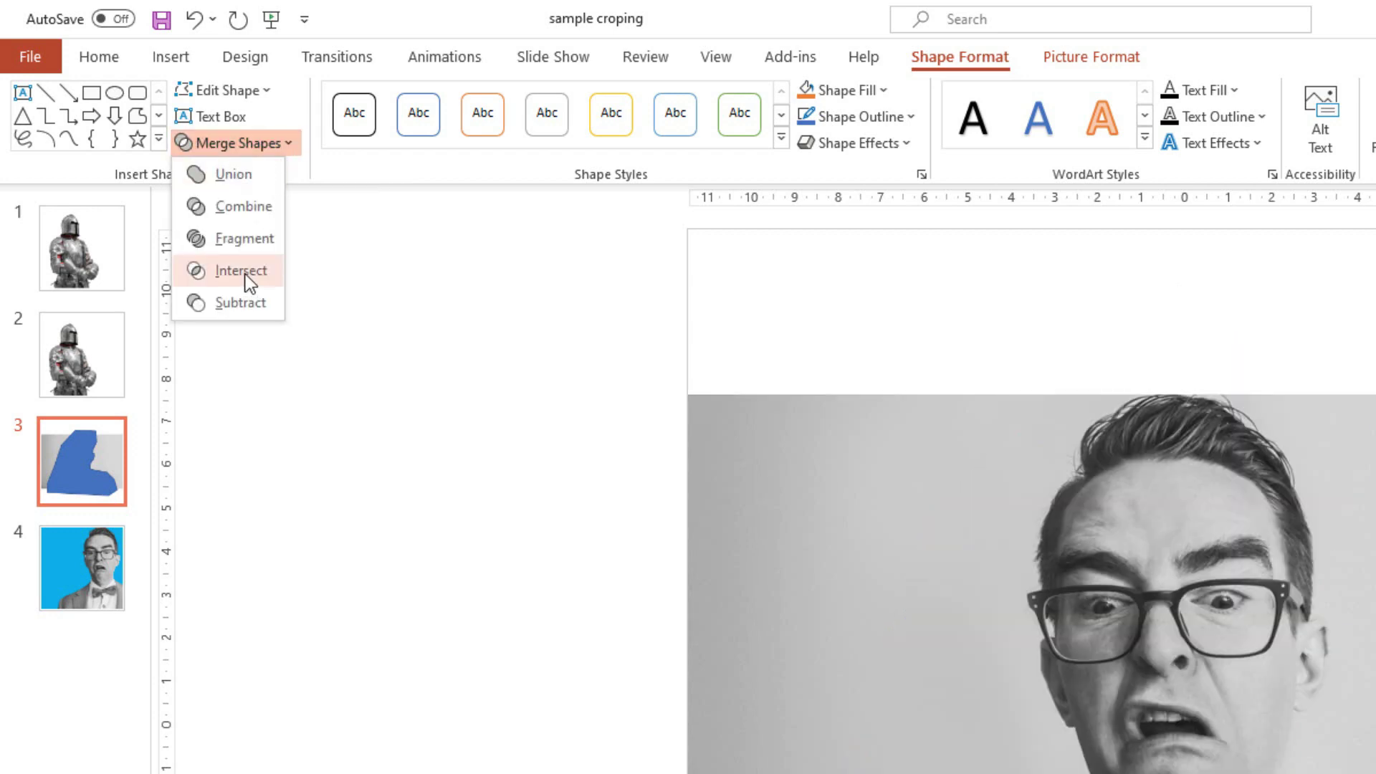
left_click(246, 280)
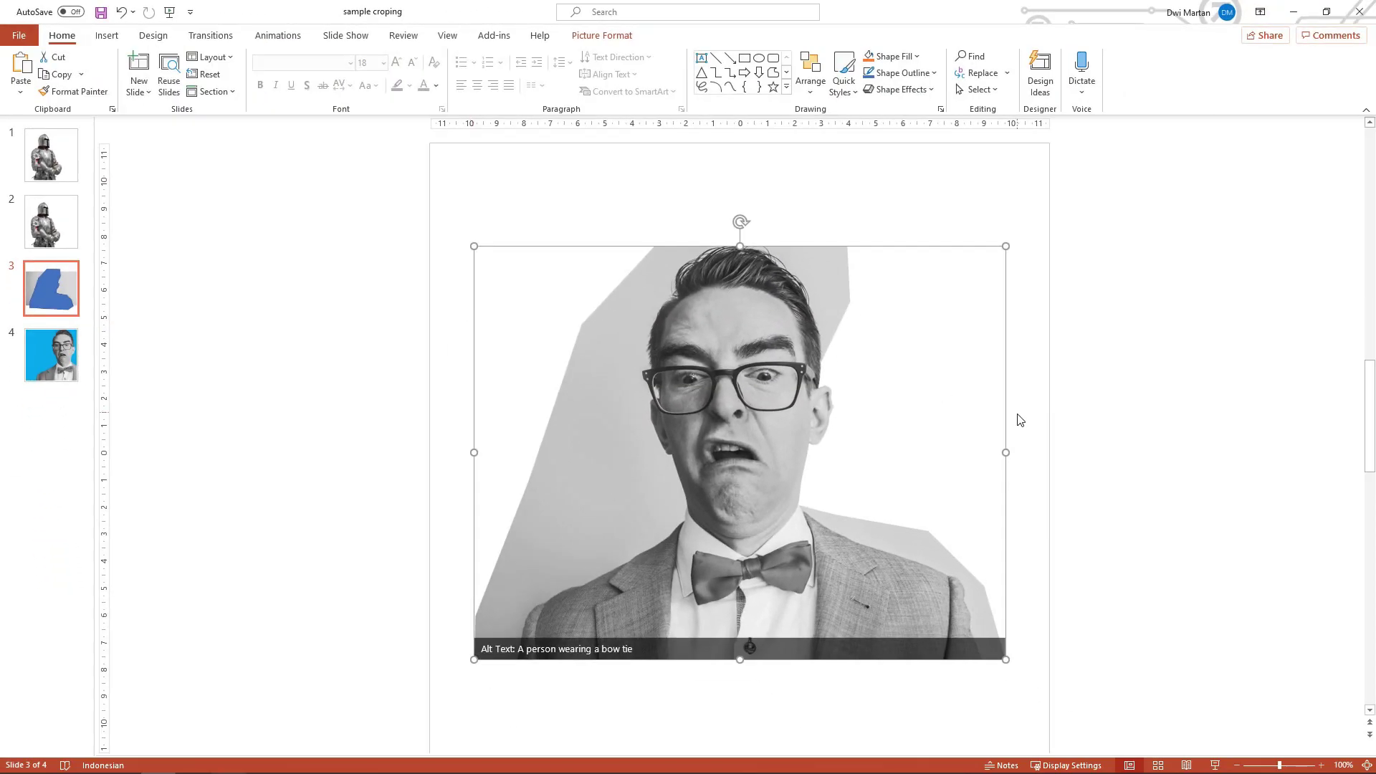
scroll(750, 476, "up", 3, "ctrl")
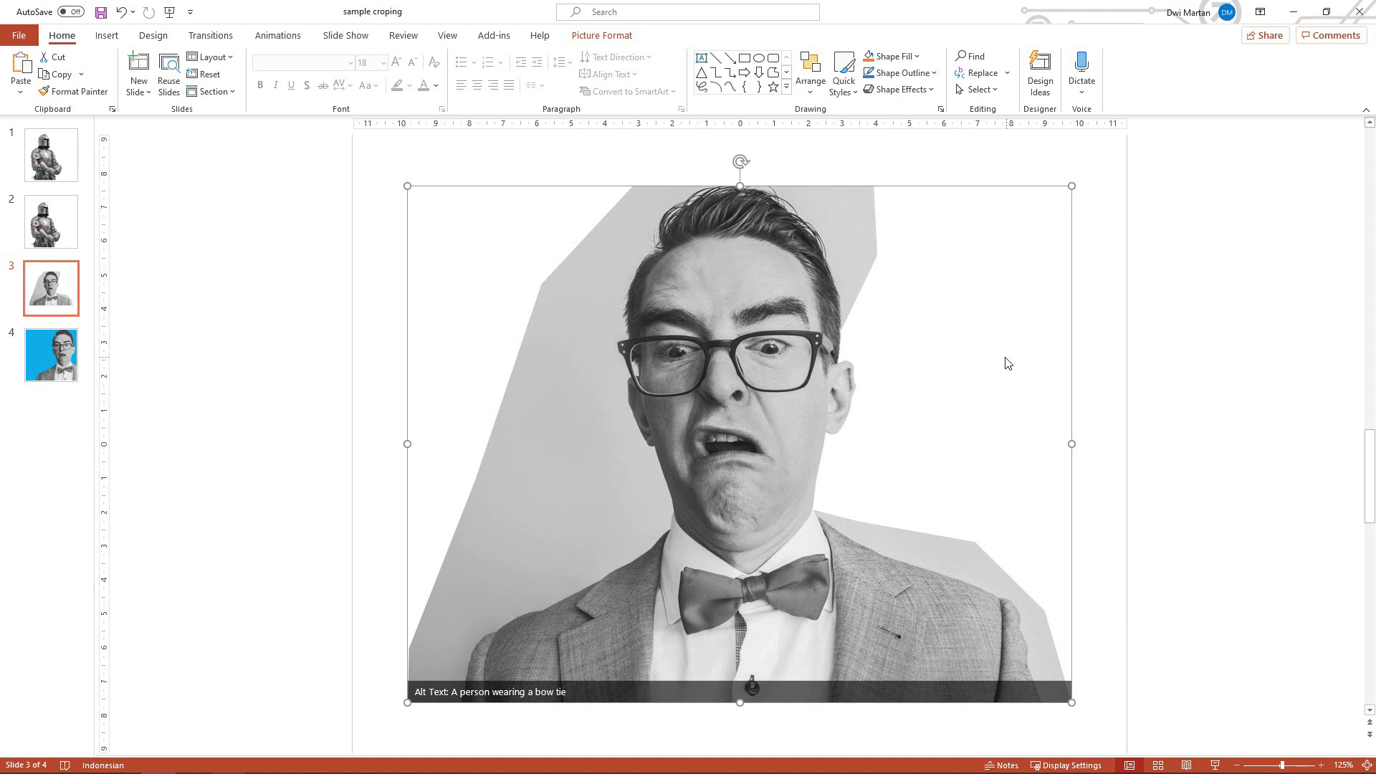
left_click(602, 36)
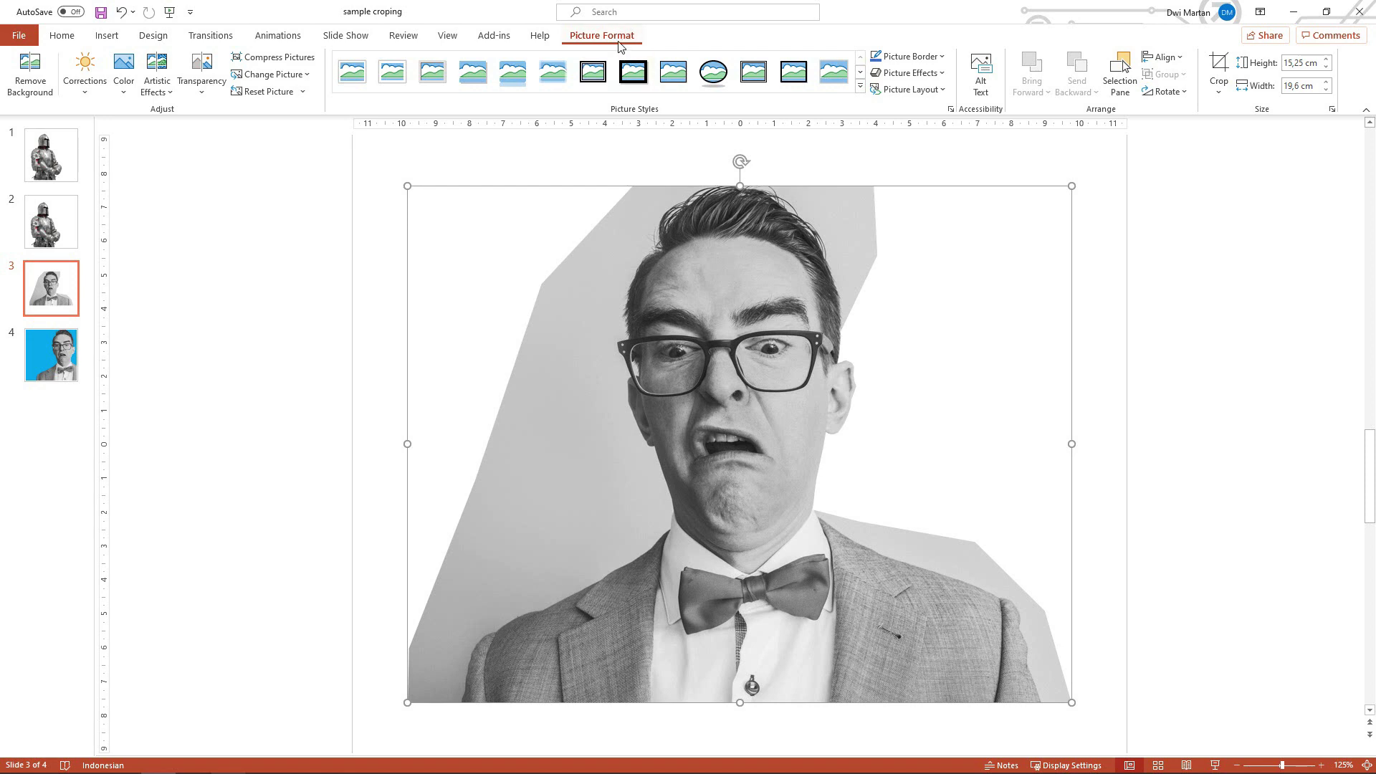
- Remove the clipped photo's background, keeping the face, suit, shoulders, neck and ear area
left_click(35, 75)
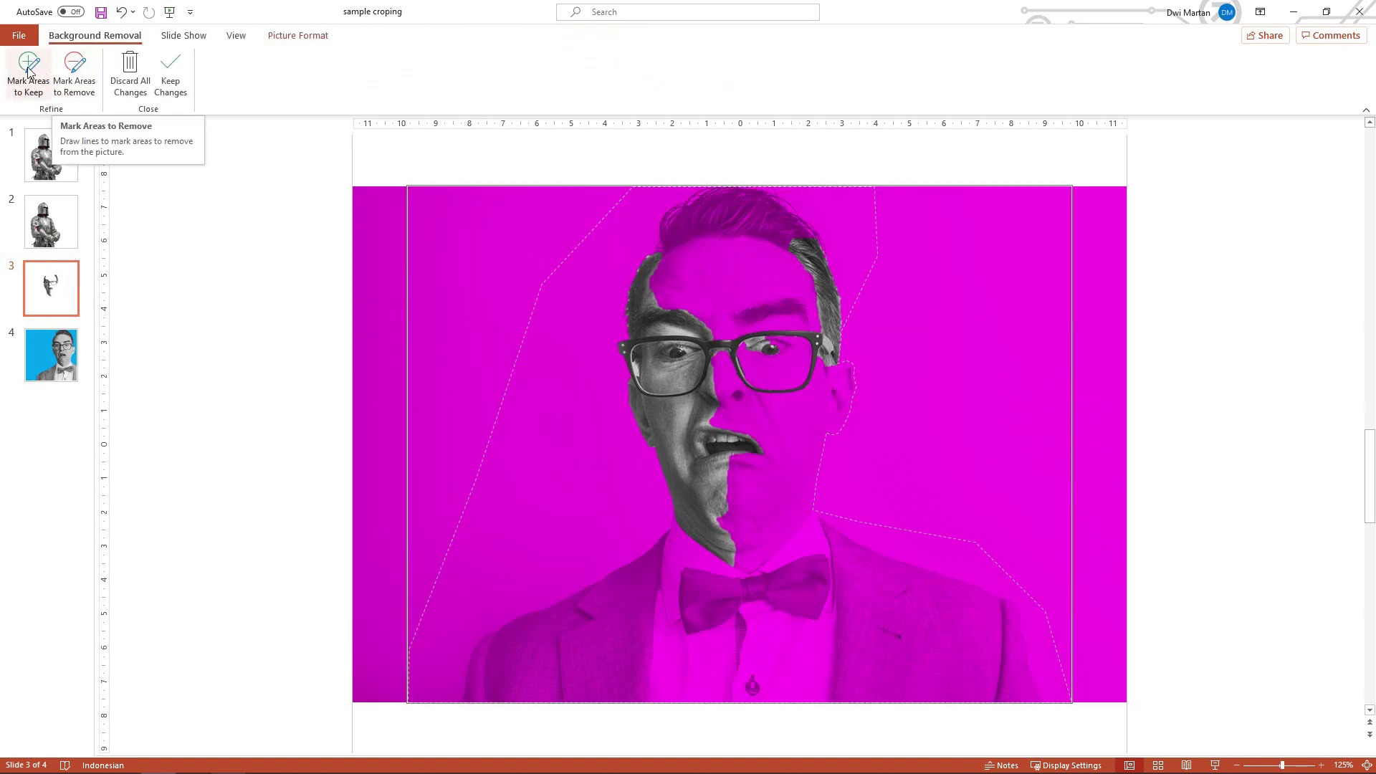
left_click(26, 72)
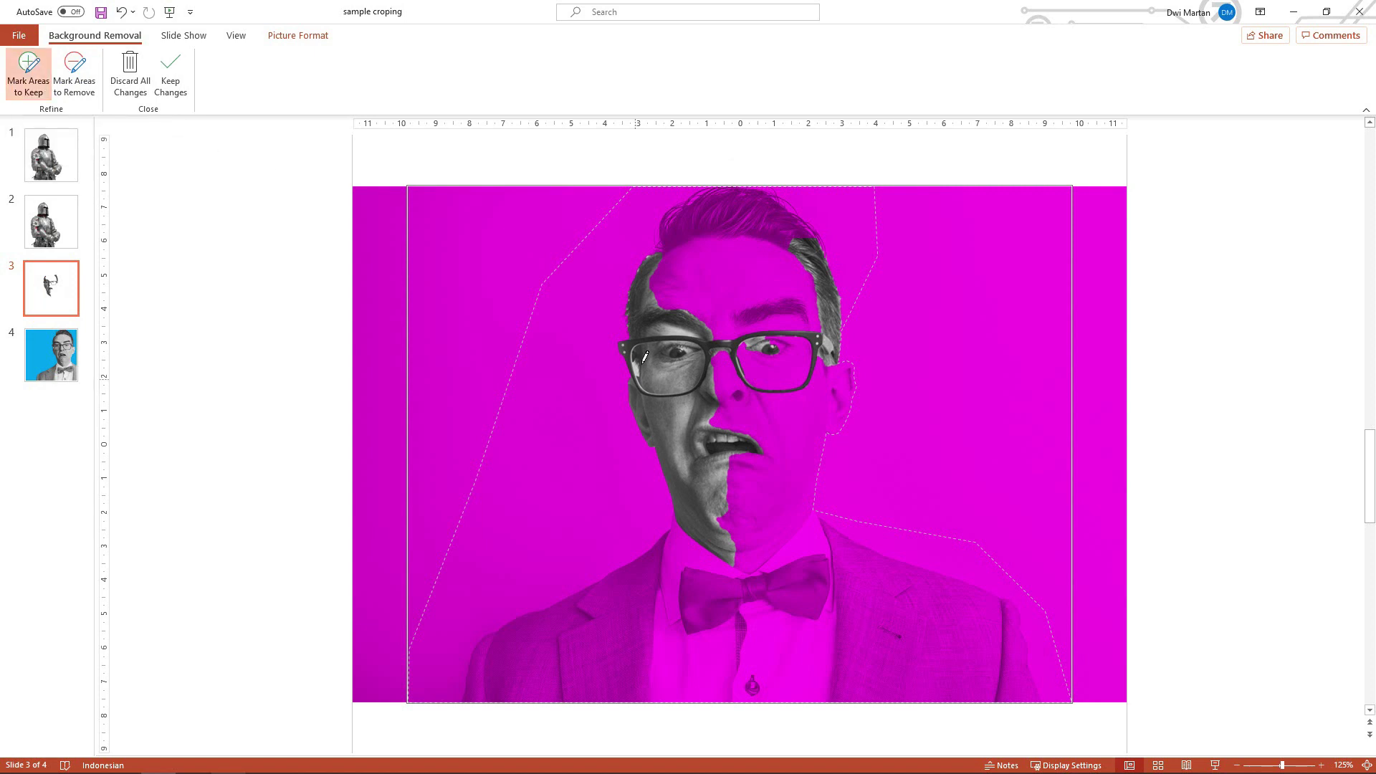
left_click_drag(669, 279, 738, 494)
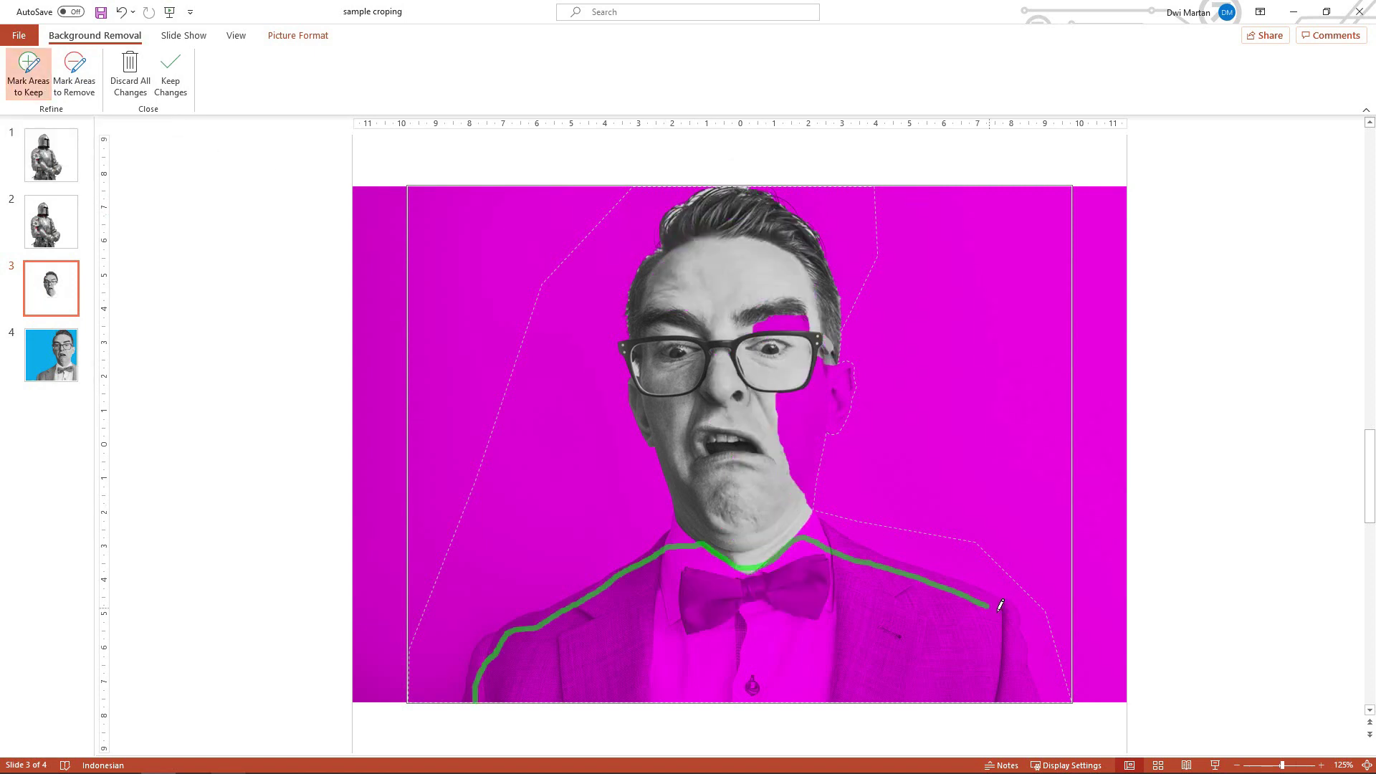
left_click_drag(478, 699, 477, 701)
mouse_move(807, 509)
left_mouse_down()
mouse_move(871, 356)
mouse_move(797, 448)
mouse_move(815, 392)
left_mouse_up()
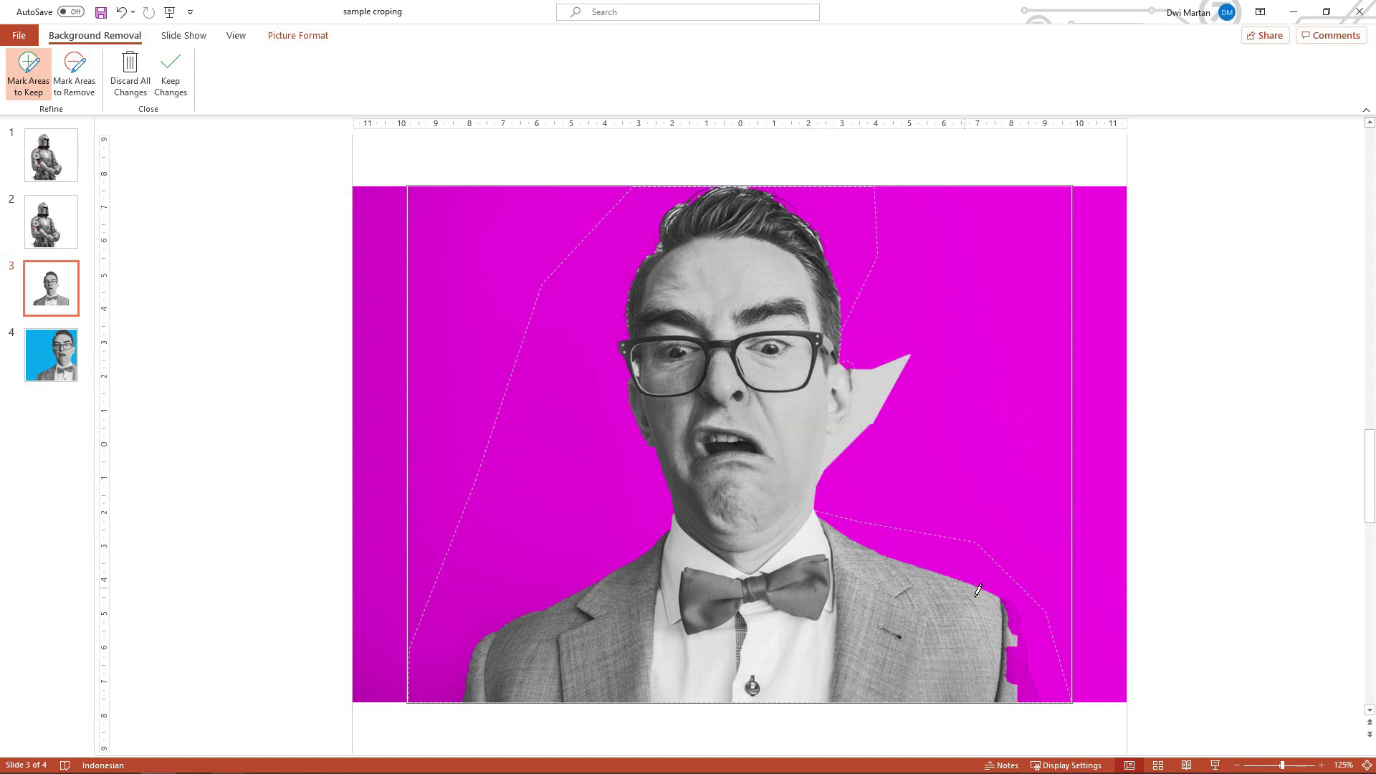
mouse_move(1007, 601)
left_mouse_down()
mouse_move(1012, 620)
mouse_move(1010, 605)
left_mouse_up()
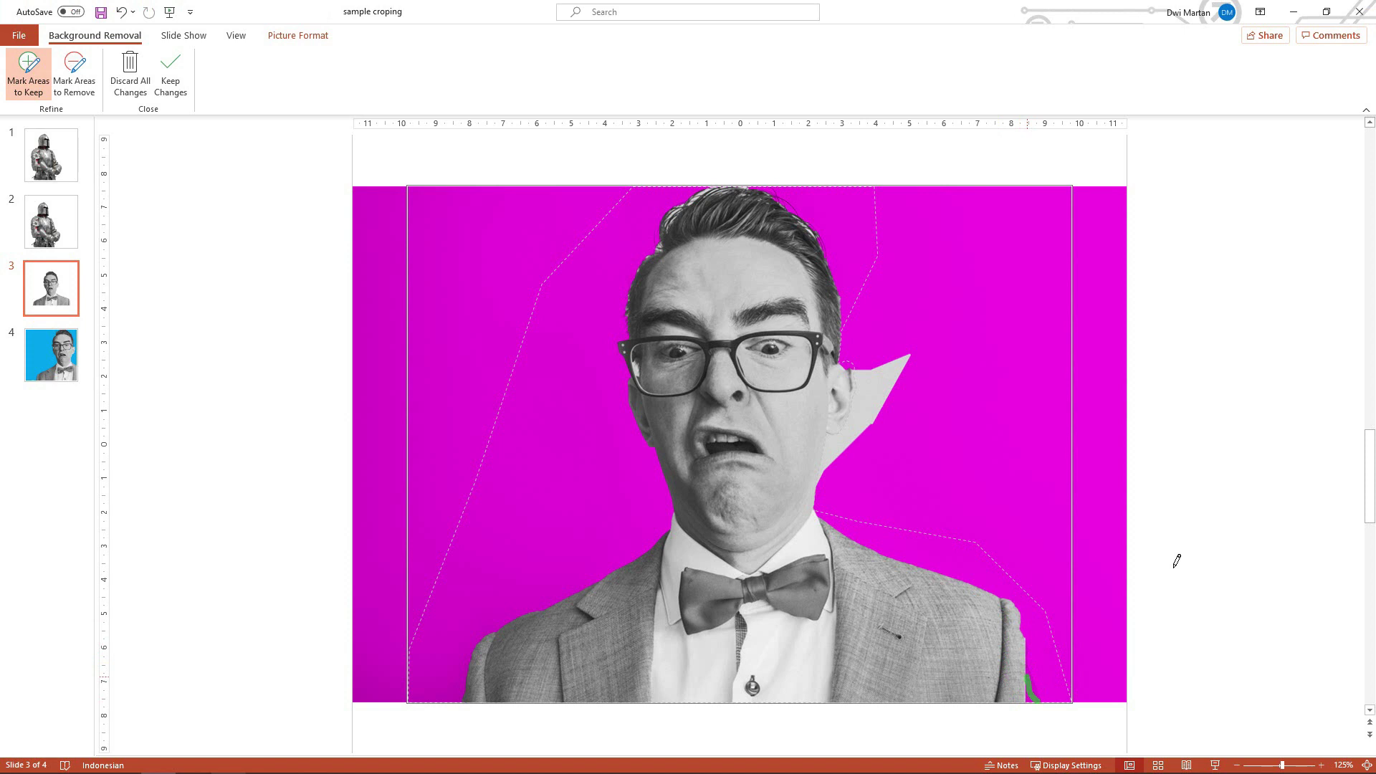
left_click_drag(841, 357, 861, 363)
left_click(178, 81)
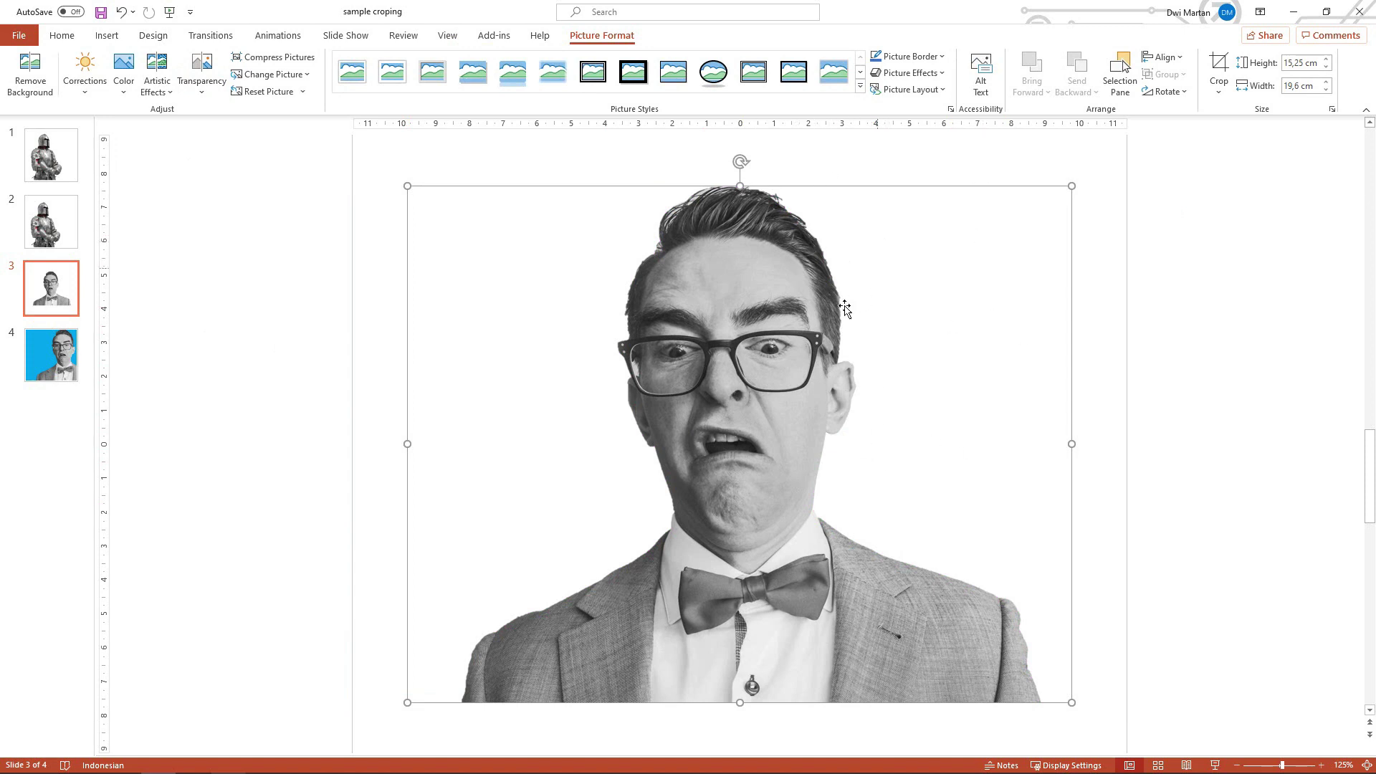
- Centre the bow-tied man and enlarge him to 19.14 × 24.62 cm, shoulders running off the bottom
scroll(686, 615, "down", 3)
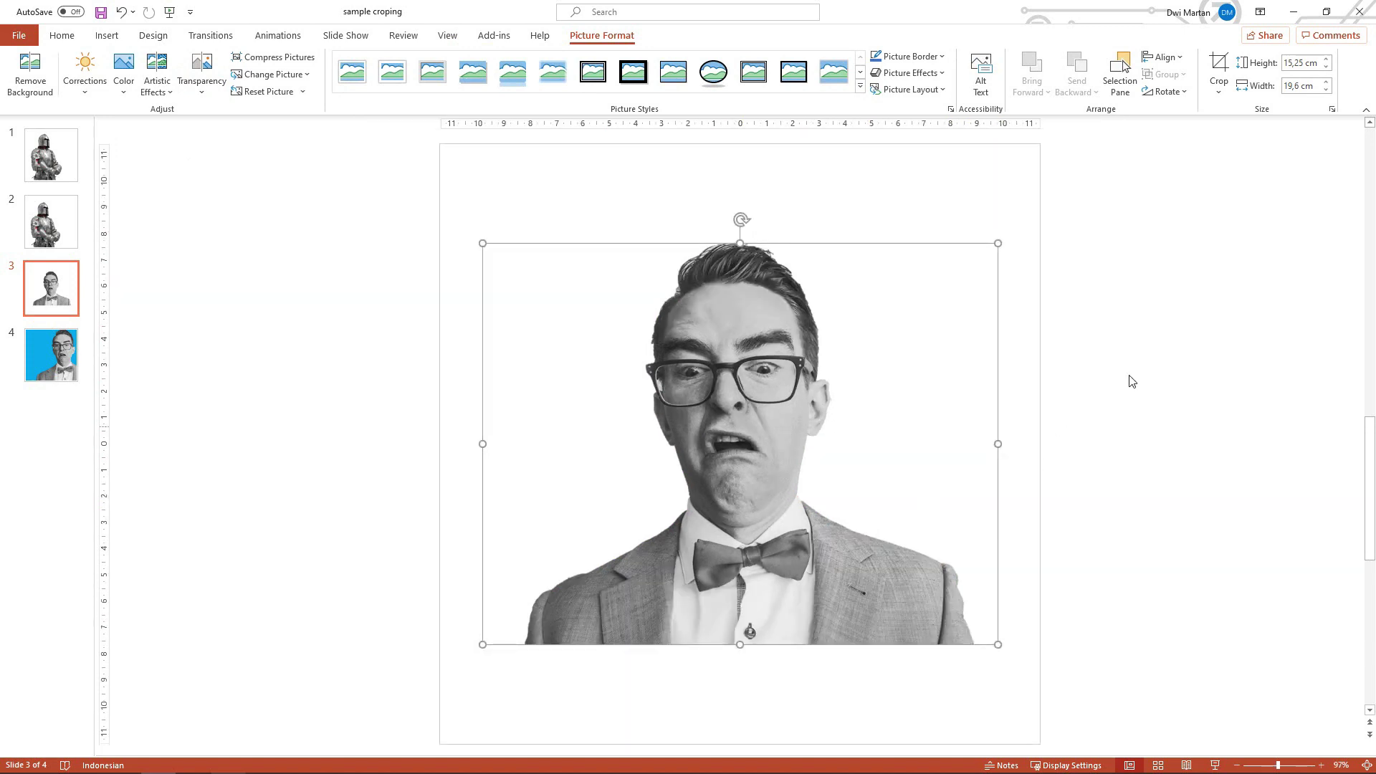
left_click(1128, 378)
left_click_drag(731, 479, 681, 480)
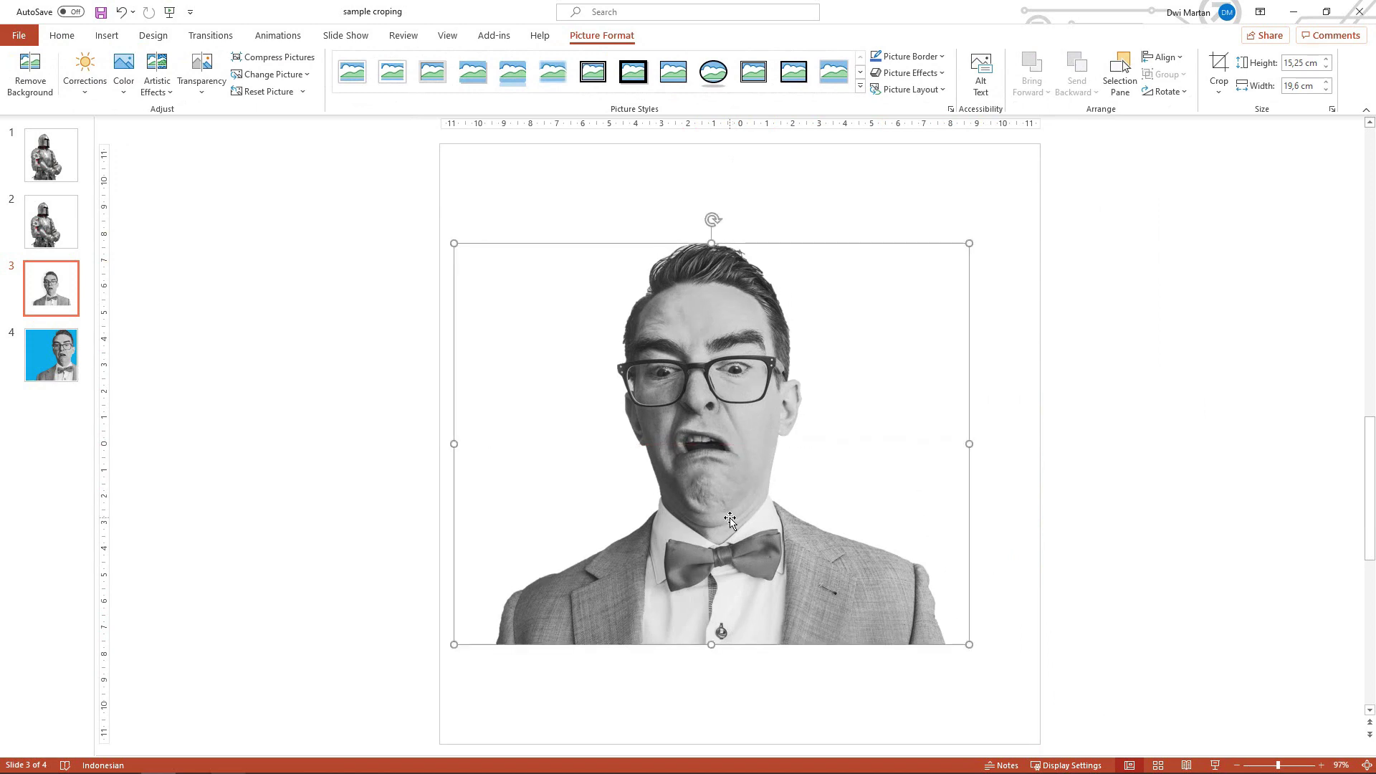
scroll(907, 585, "down", 3, "ctrl")
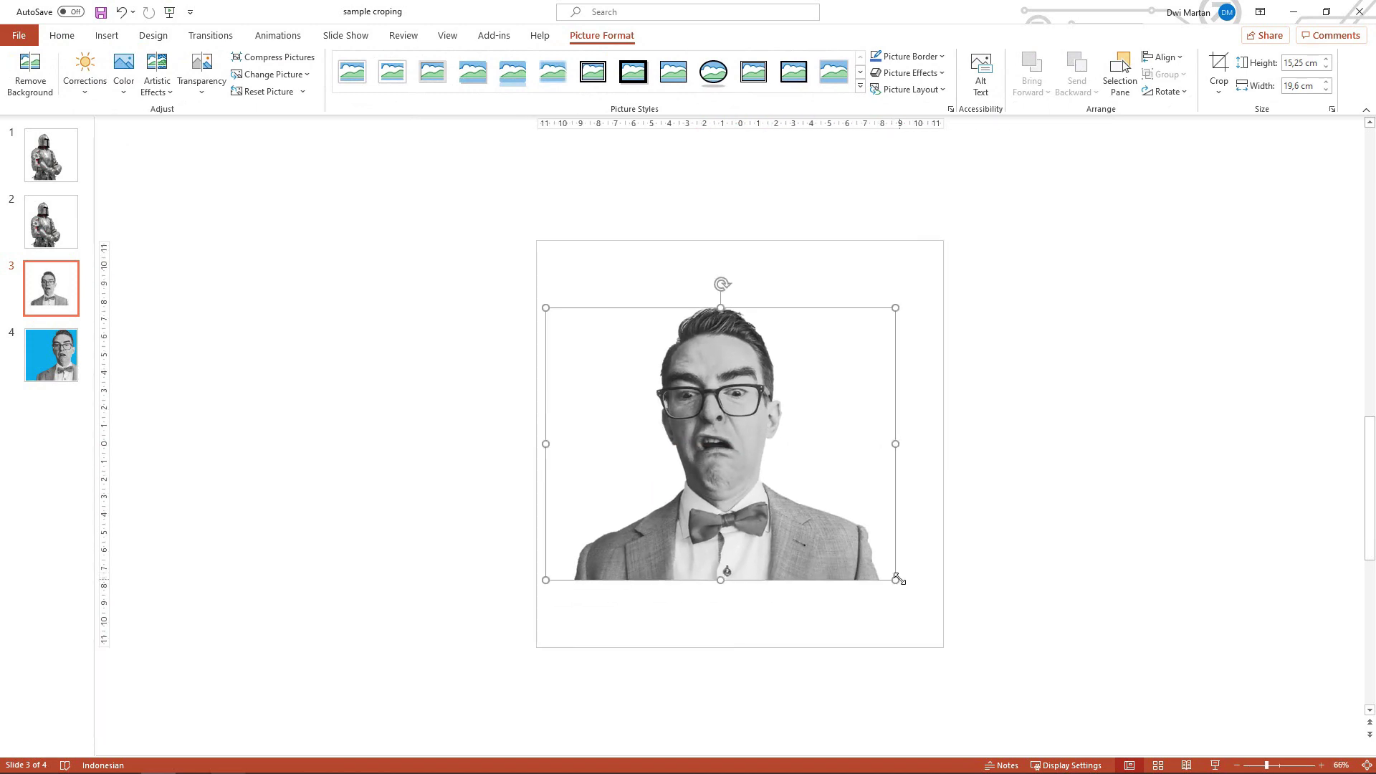
left_click_drag(893, 586, 987, 646)
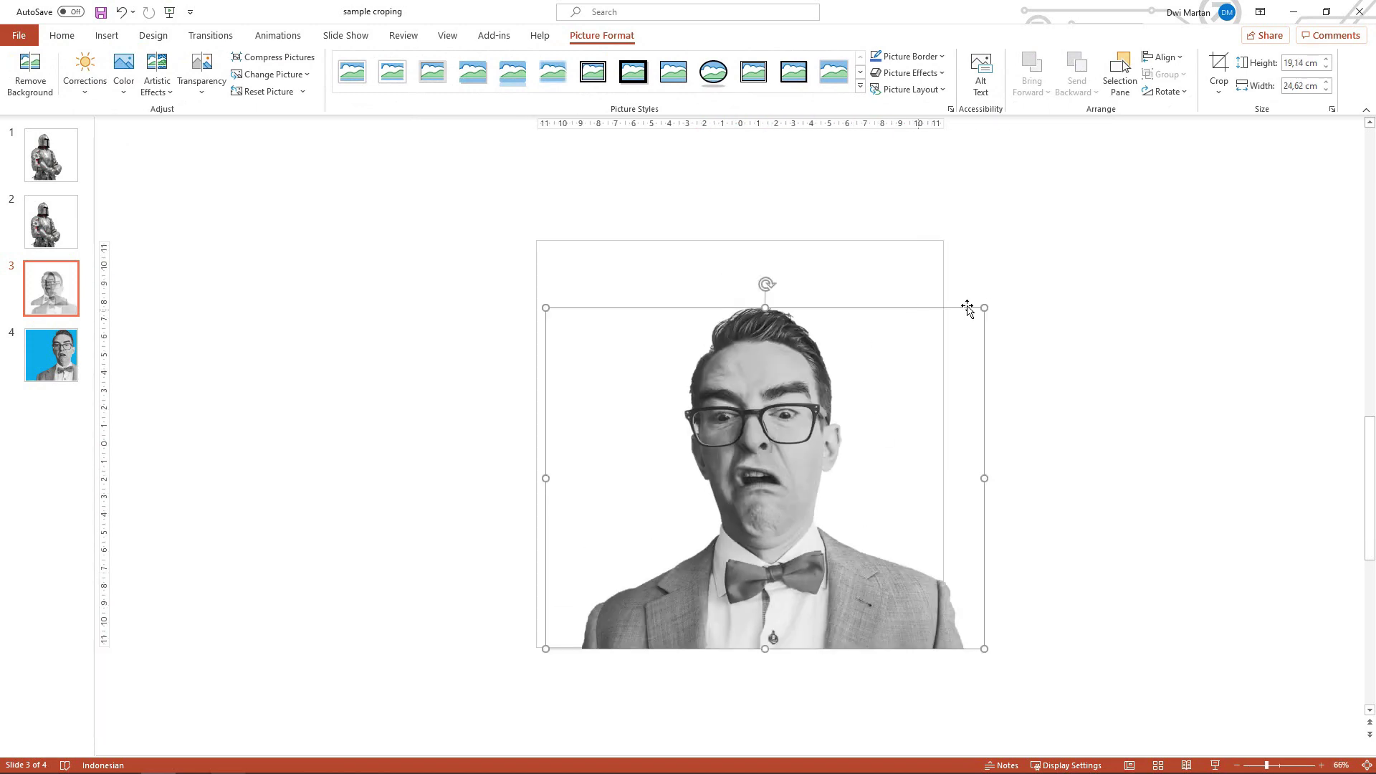
left_click_drag(988, 305, 1035, 268)
left_click(391, 378)
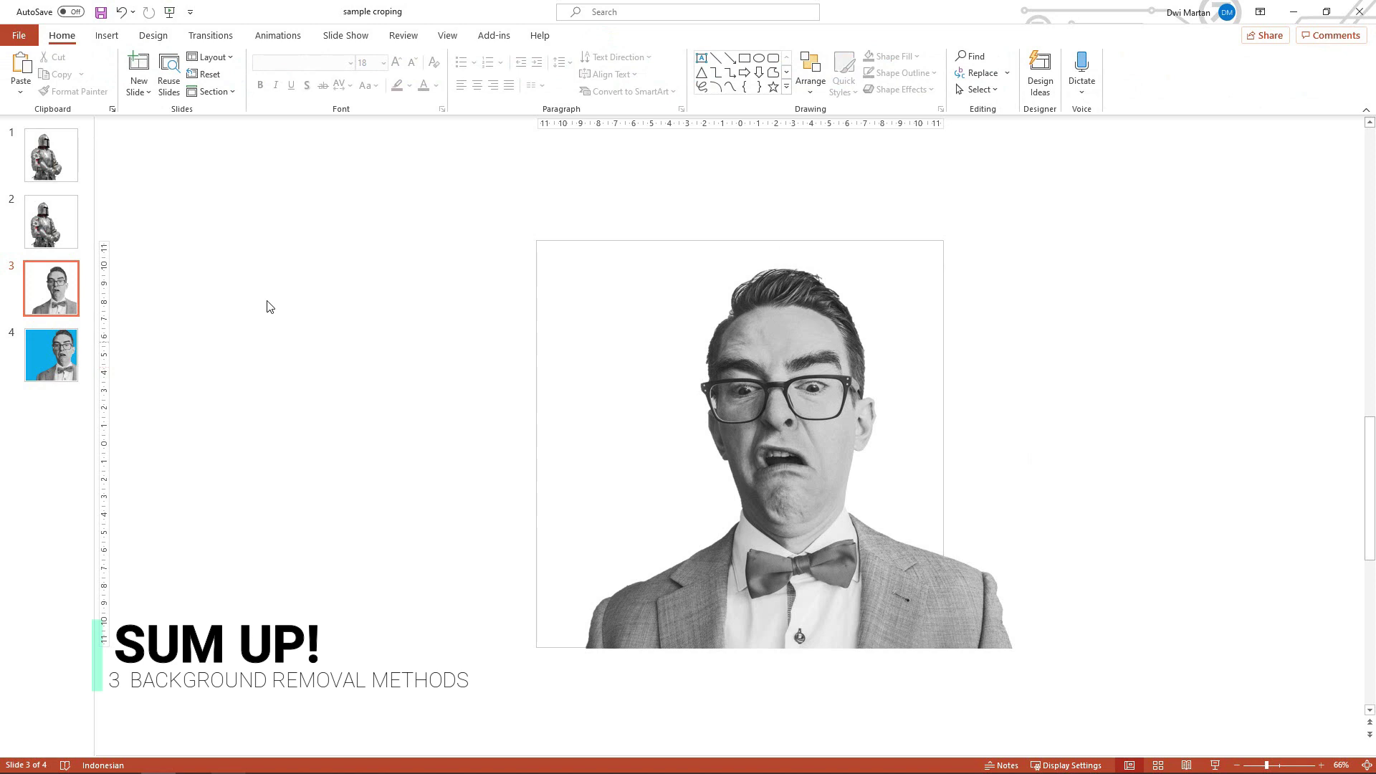
- On slide 1, review the knight picture's Color options without changing them
left_click(73, 163)
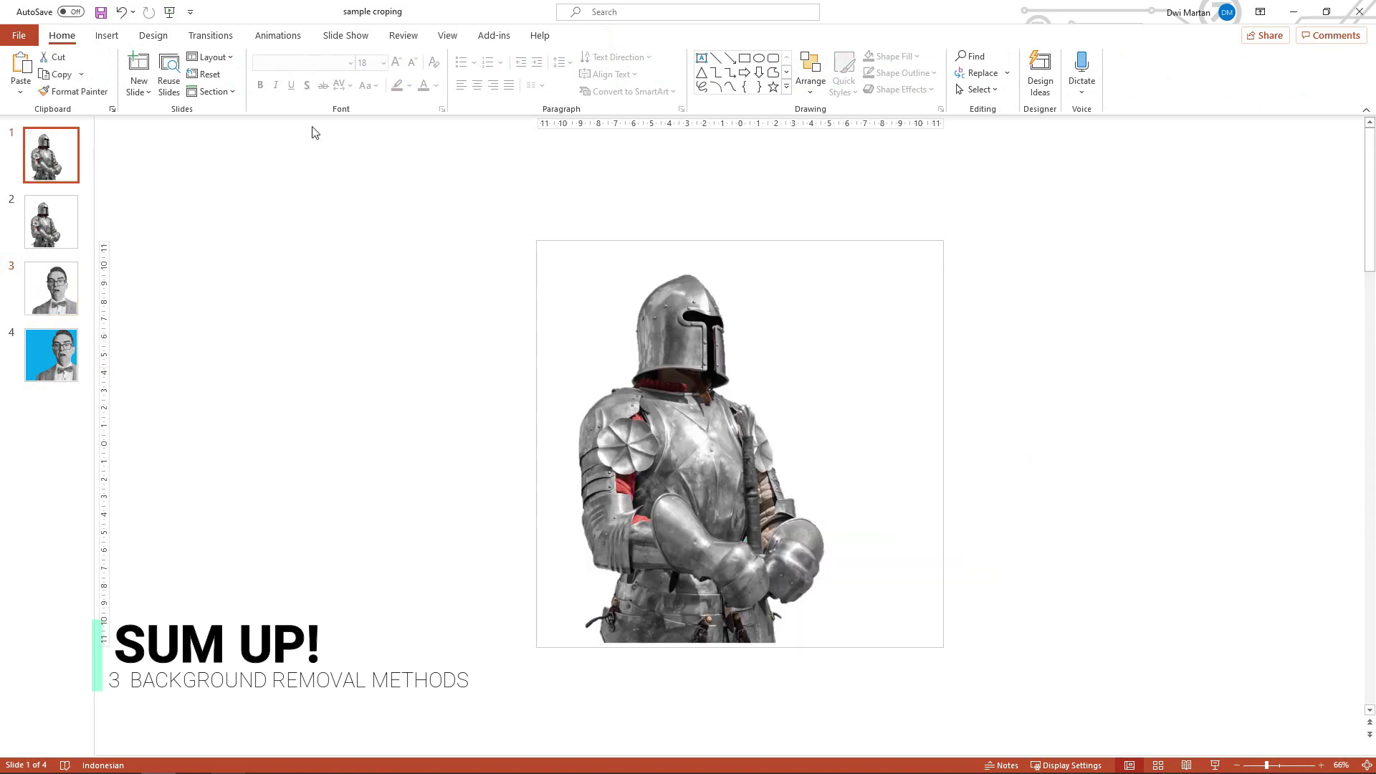
left_click(660, 390)
left_click(602, 35)
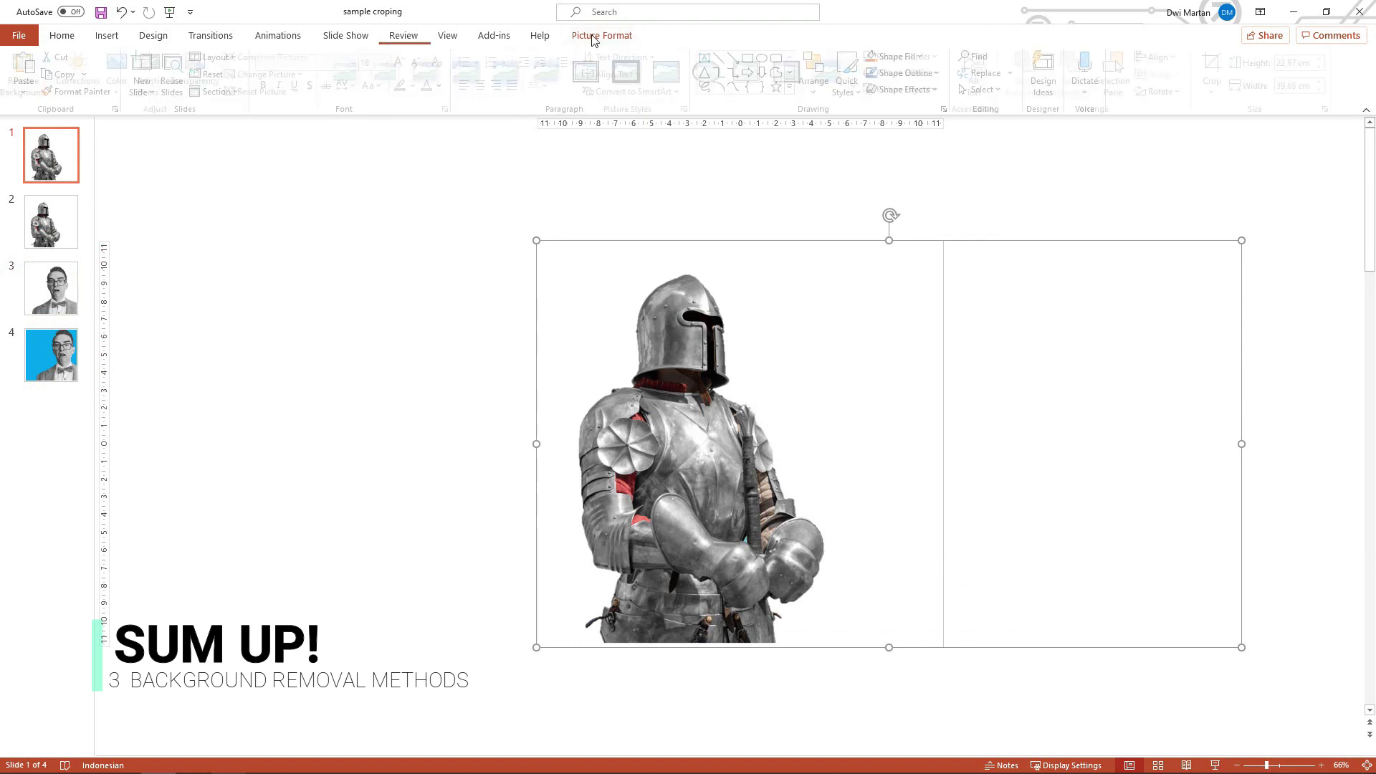
left_click(123, 71)
left_click(286, 588)
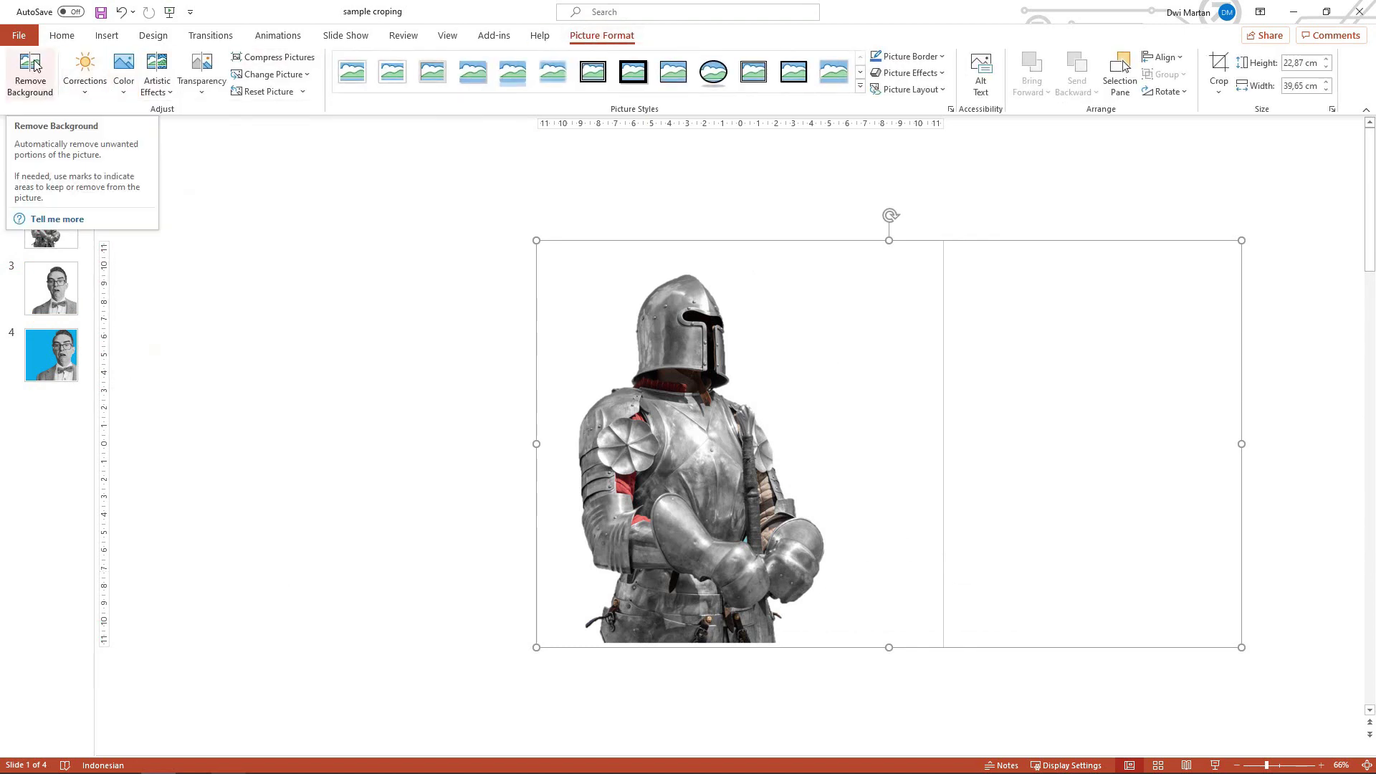
- Return to slide 3 with the bow-tied man and start the slide show with F5
left_click(57, 301)
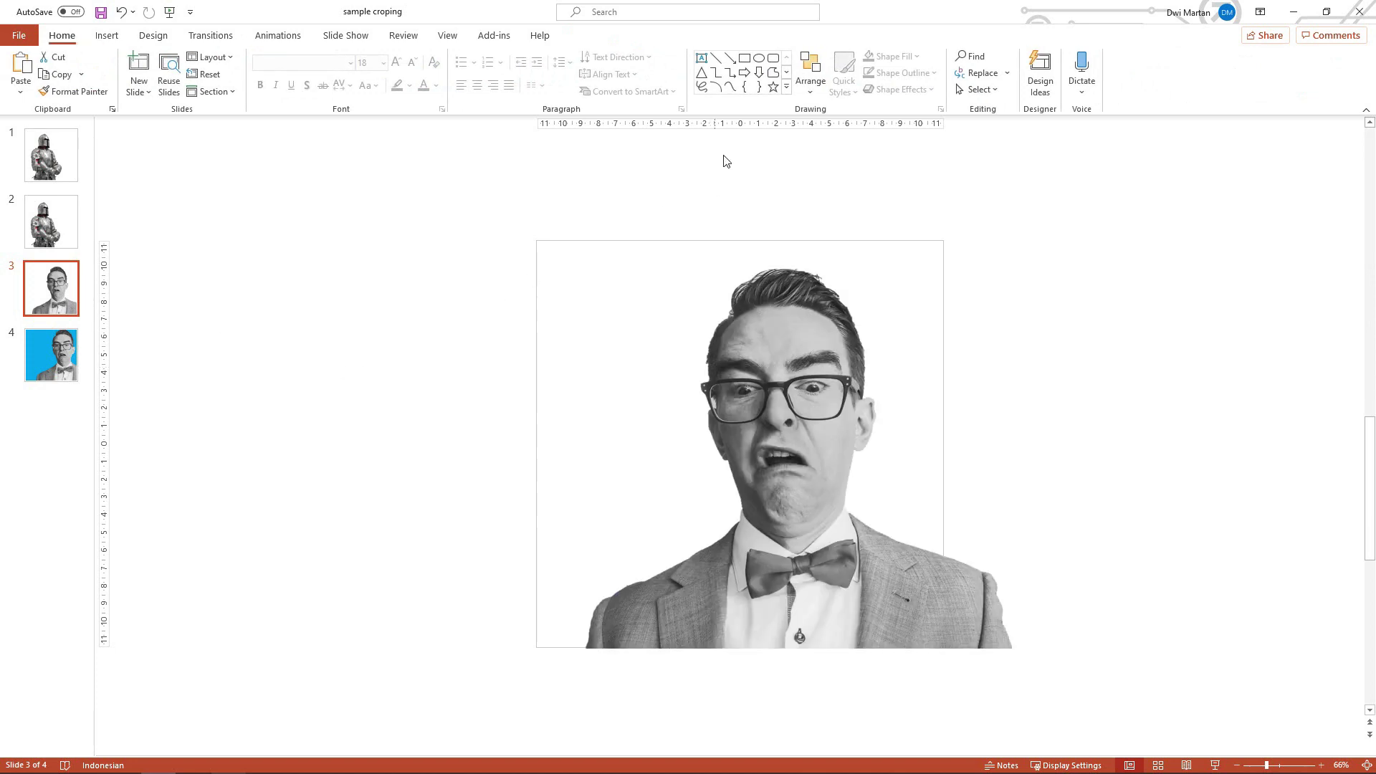
left_click(1245, 568)
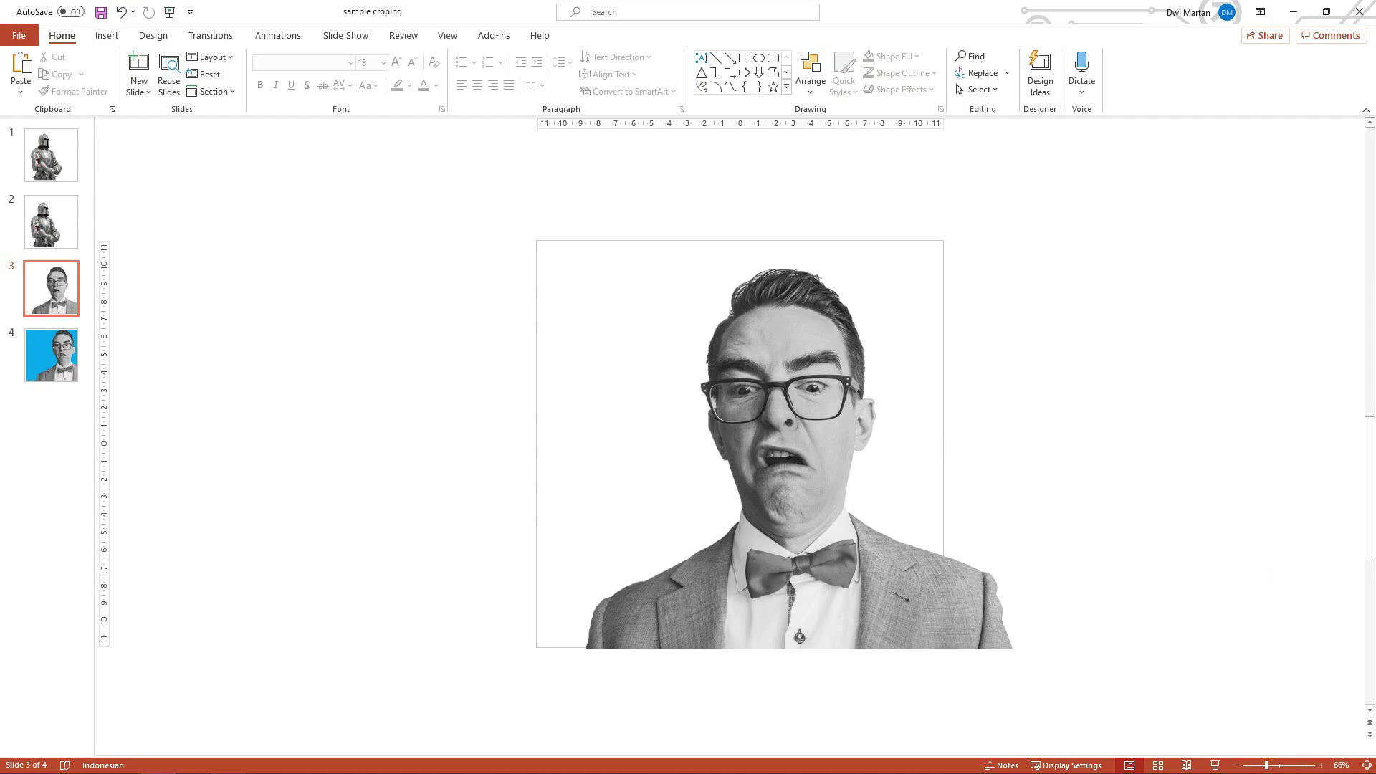
key("F5")
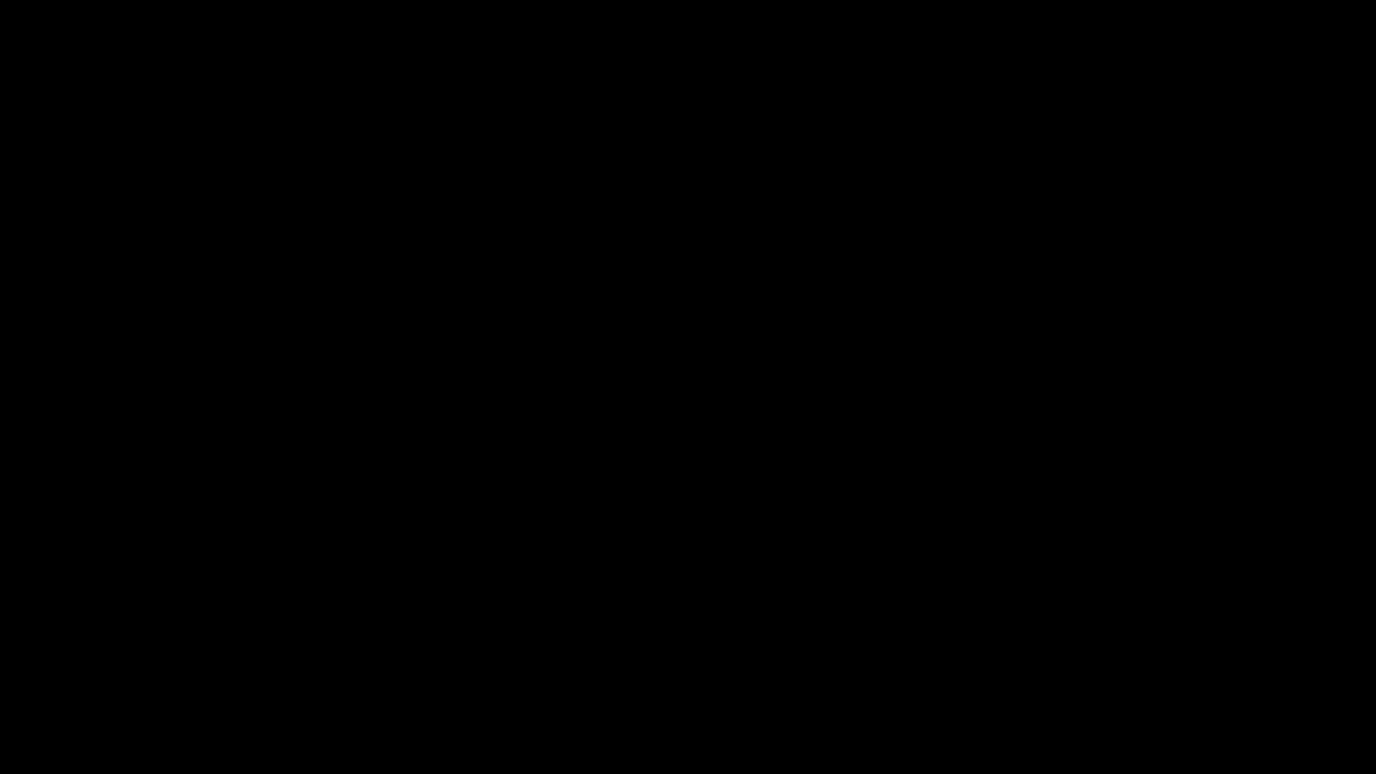